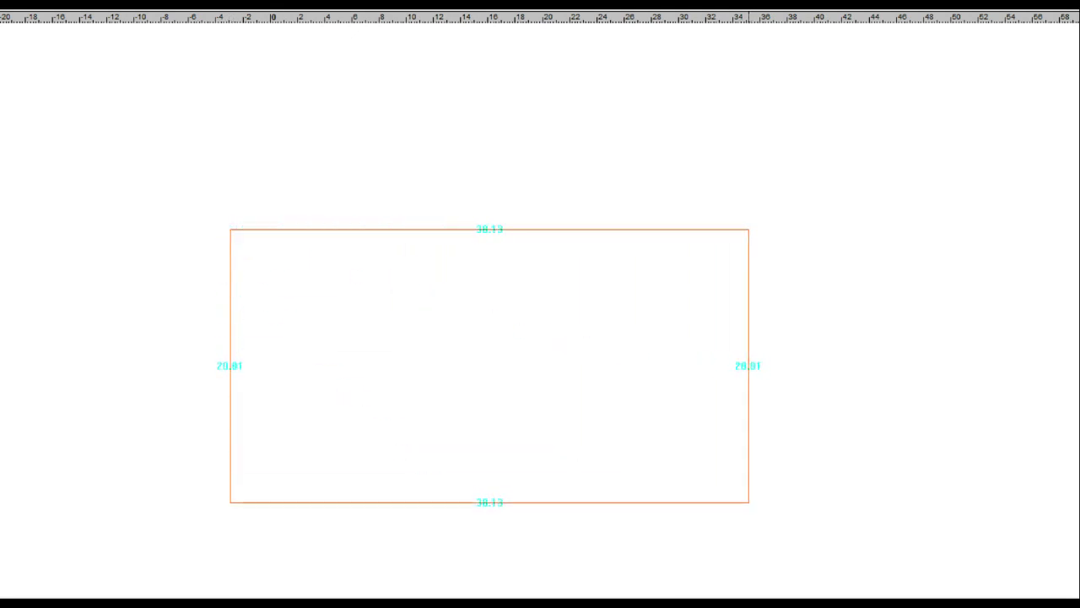
# Draw a base rectangle about 37.85 by 20.12 on the canvas.
pyautogui.moveTo(749, 502); pyautogui.dragTo(745, 503)
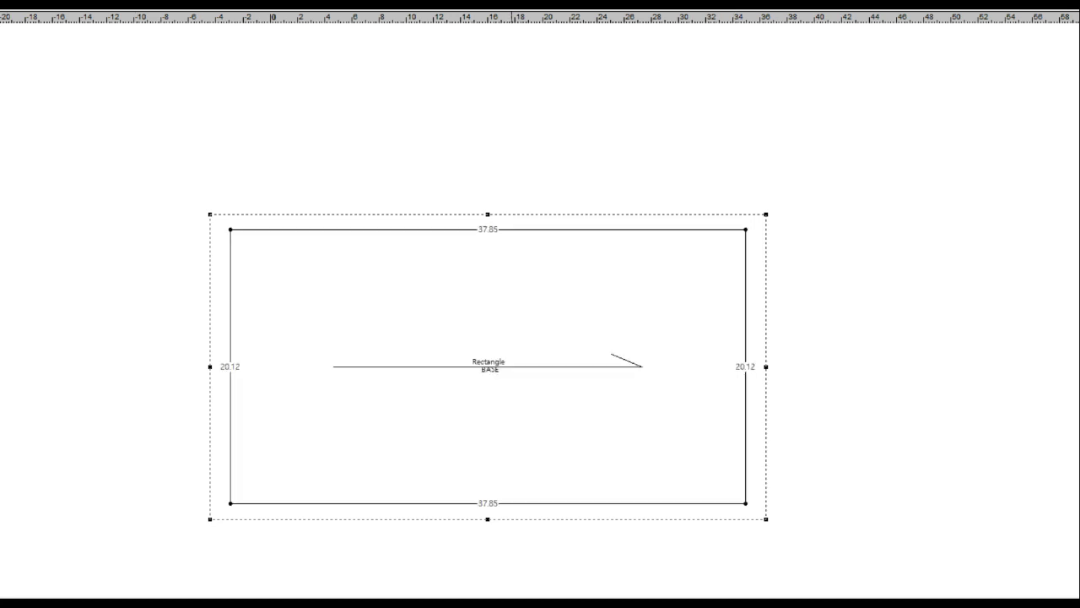
# Set the working units to inches with a 0.001 tolerance.
pyautogui.click(473, 101)
pyautogui.click(439, 158)
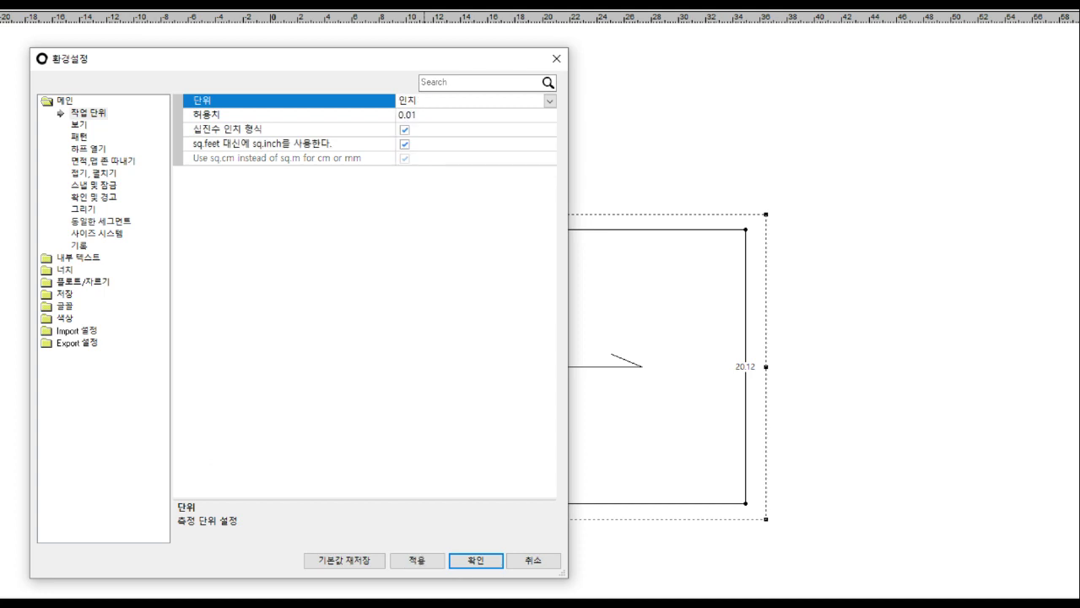
pyautogui.click(439, 115)
pyautogui.write('0')
pyautogui.press('Return')
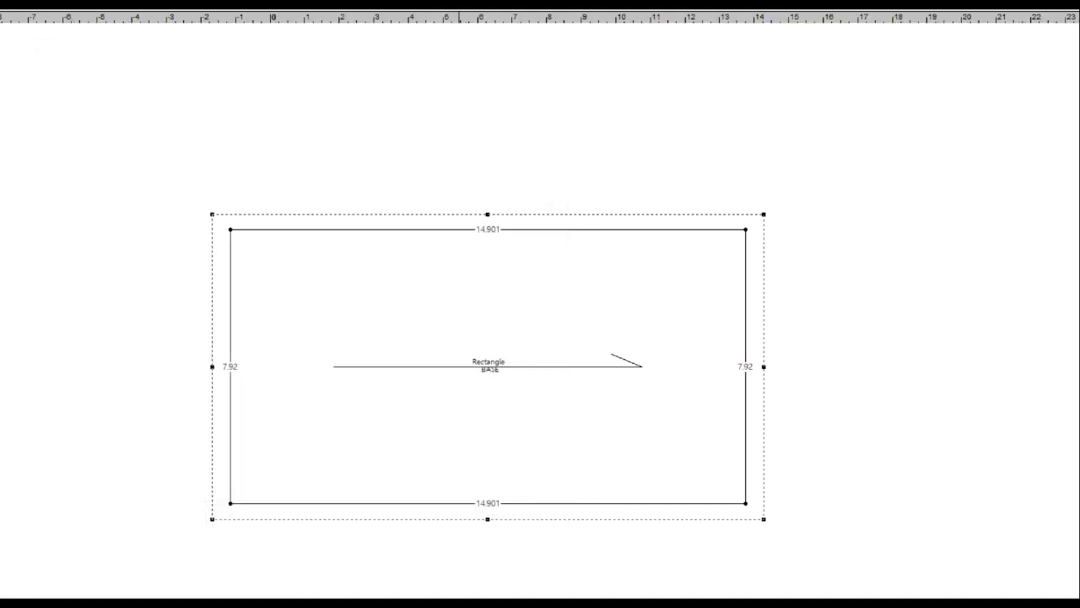
# Scale the rectangle to 15 by 9 and place a copy above it.
pyautogui.write('15')
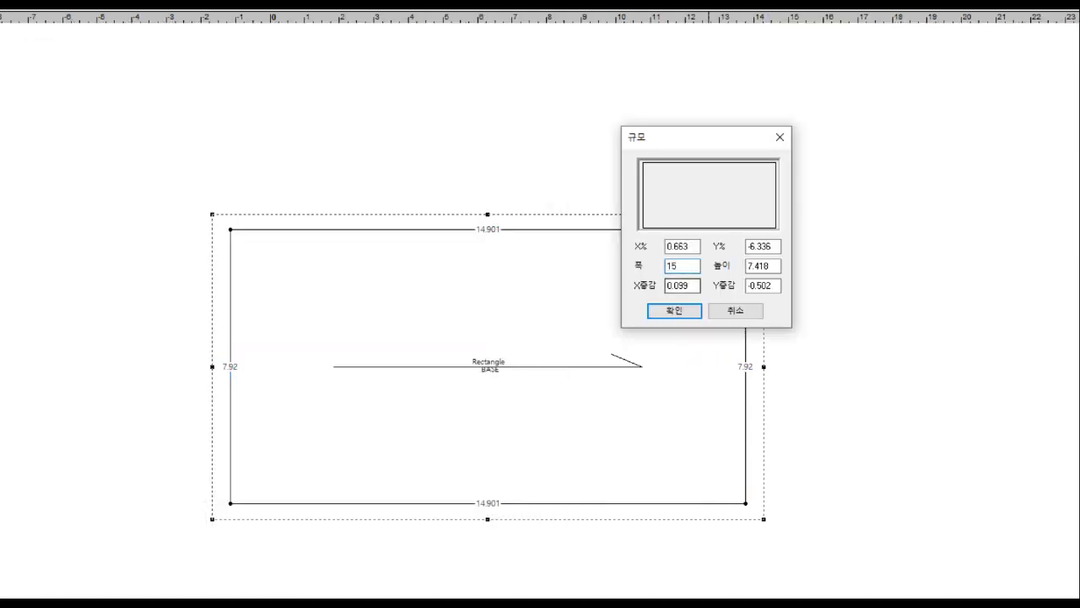
pyautogui.write('9')
pyautogui.press('Return')
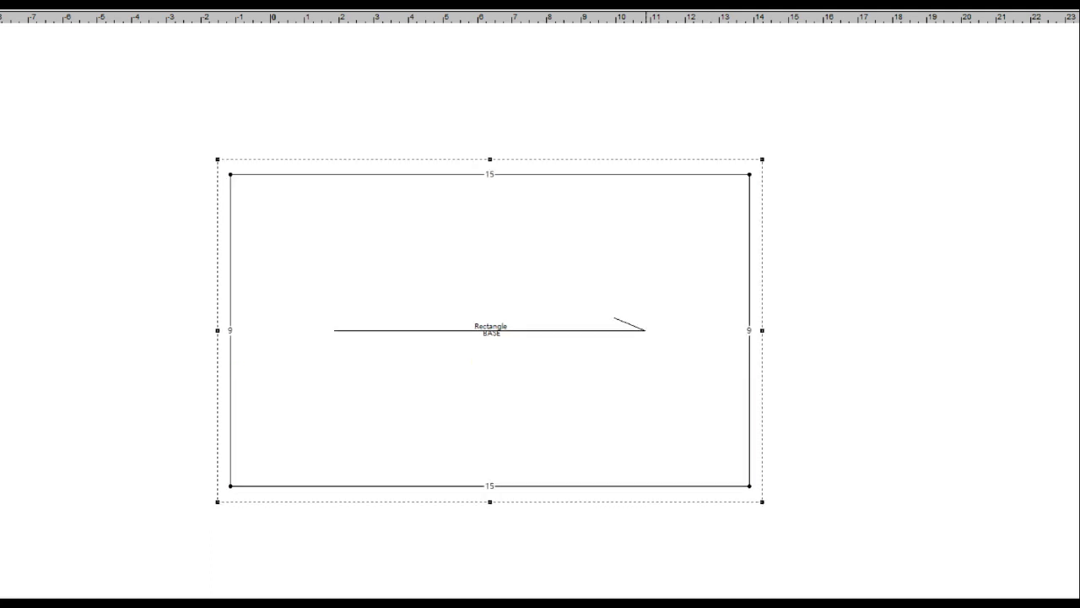
pyautogui.moveTo(515, 344); pyautogui.dragTo(515, 168)
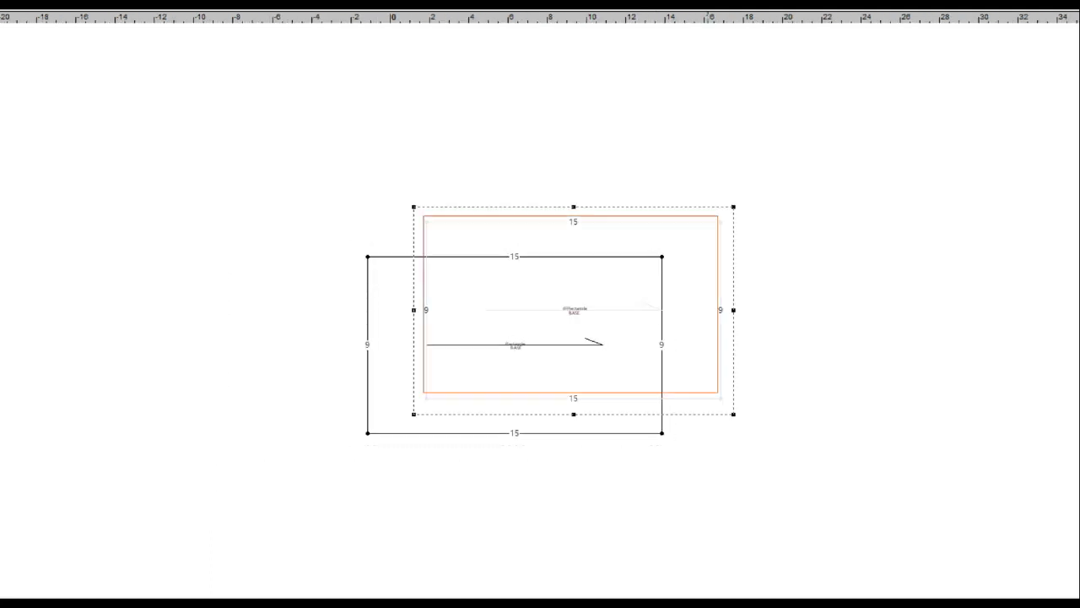
# Move the lower rectangle up against the upper one, undo it, and start a parallel line.
pyautogui.scroll(1, 515, 337)
pyautogui.moveTo(691, 313); pyautogui.dragTo(691, 287)
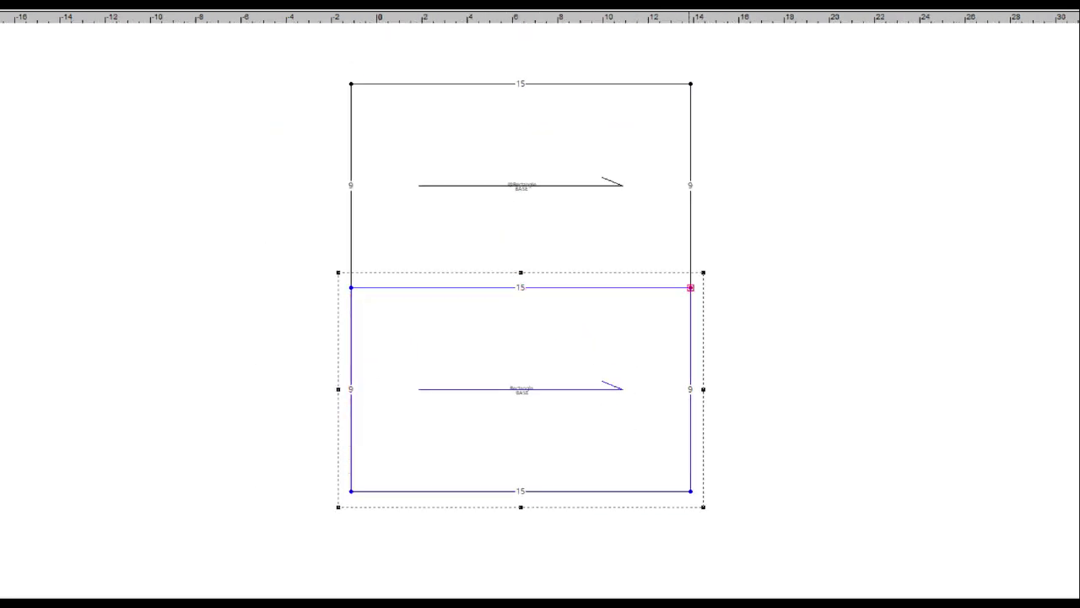
pyautogui.hotkey('ctrl', 'z')
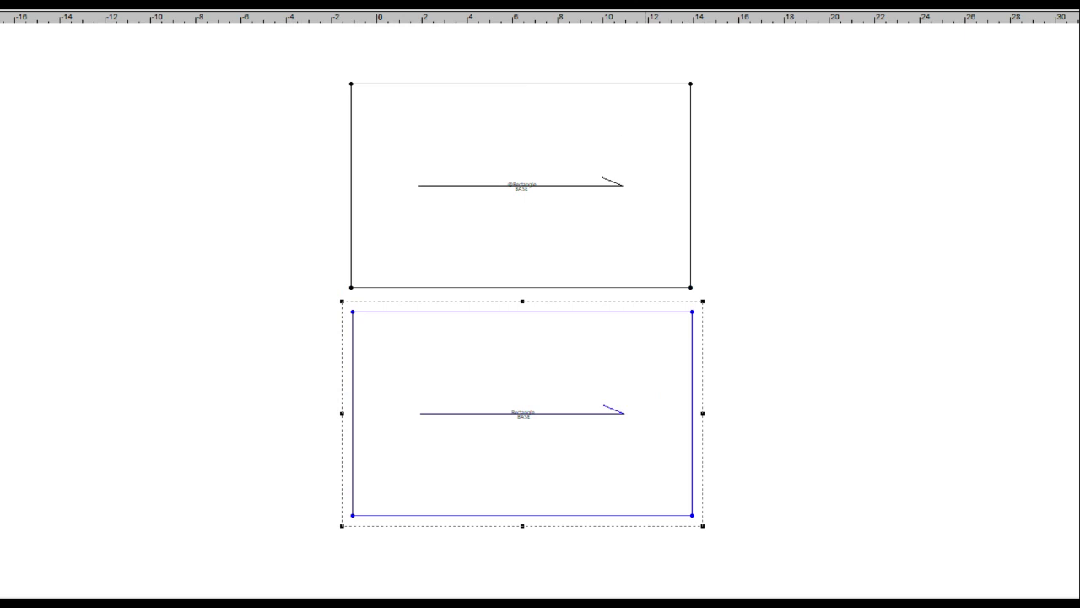
pyautogui.scroll(3, 693, 561)
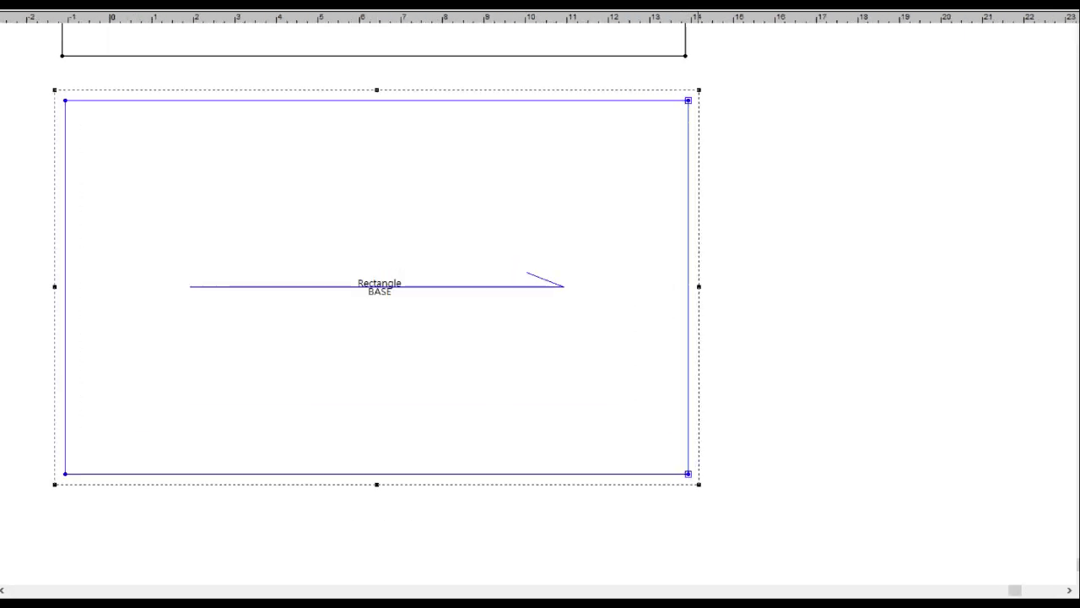
pyautogui.click(667, 101)
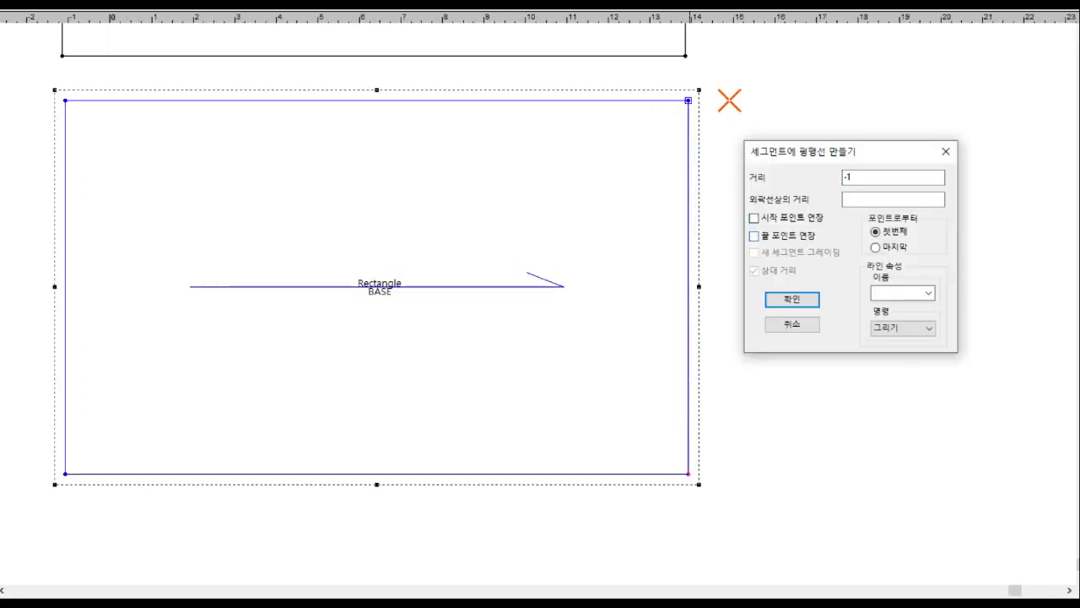
# Offset a parallel line 1 inch outside the right edge and split that edge 6 to 3.
pyautogui.press('Return')
pyautogui.click(688, 362)
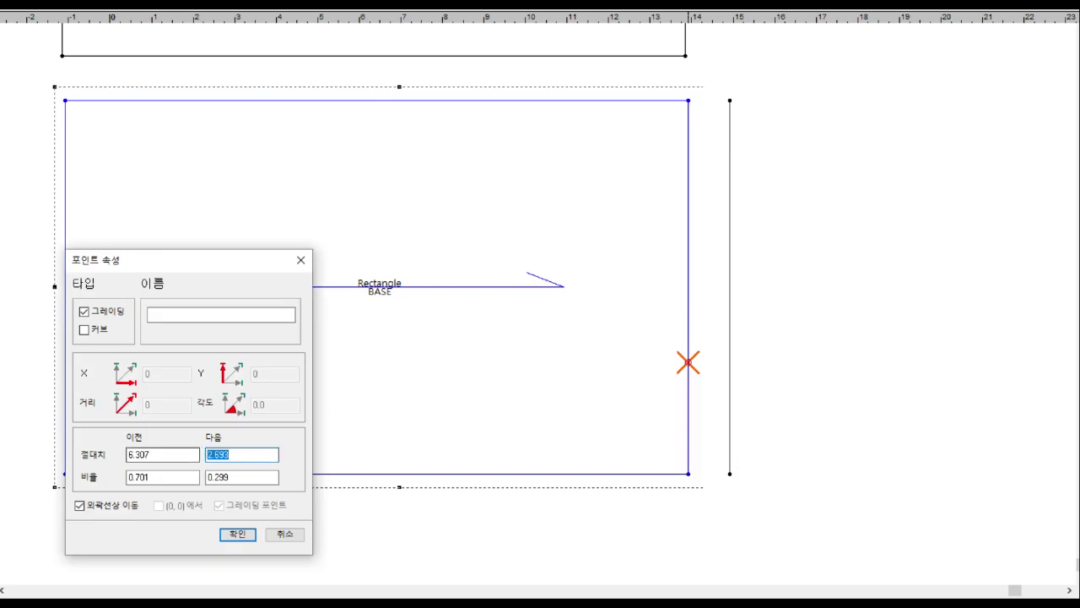
pyautogui.write('3.5')
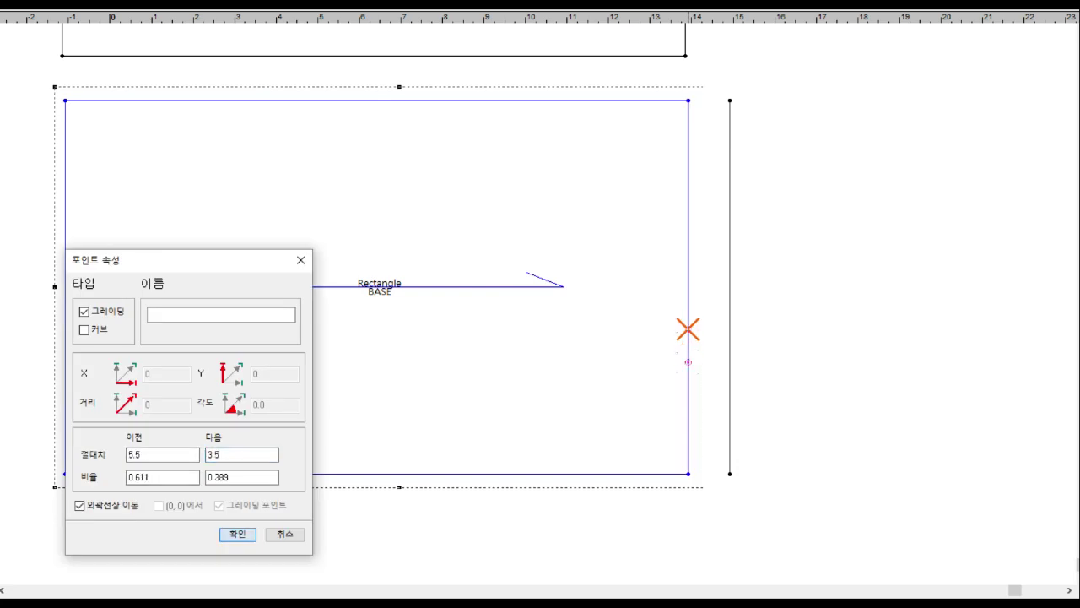
pyautogui.press('Return')
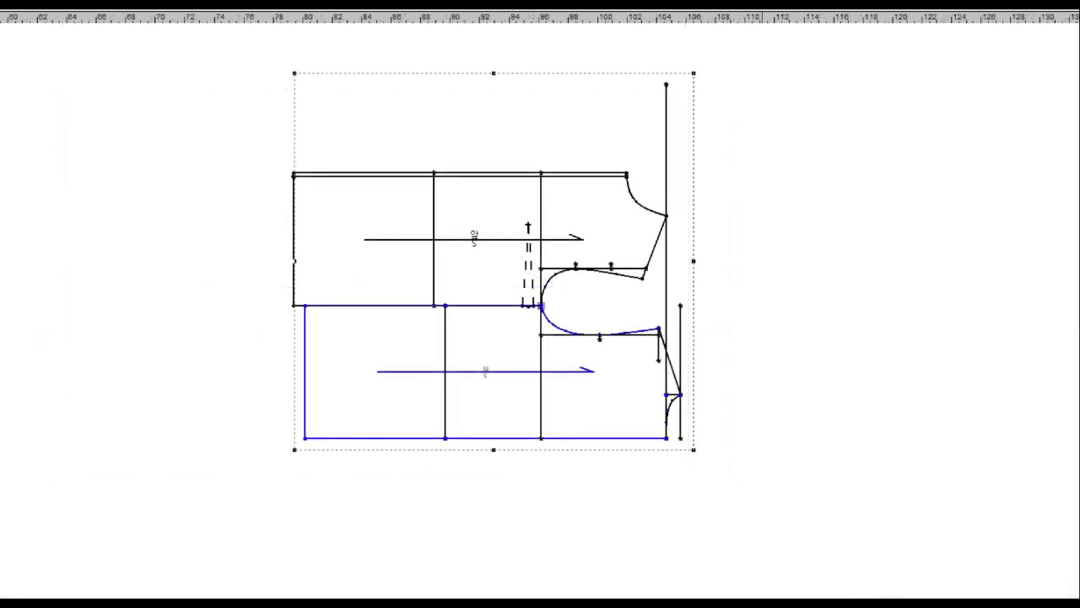
# Rotate both bodice drafts 90° upright and align the back's armhole corner with the front's.
pyautogui.moveTo(486, 371); pyautogui.dragTo(485, 419)
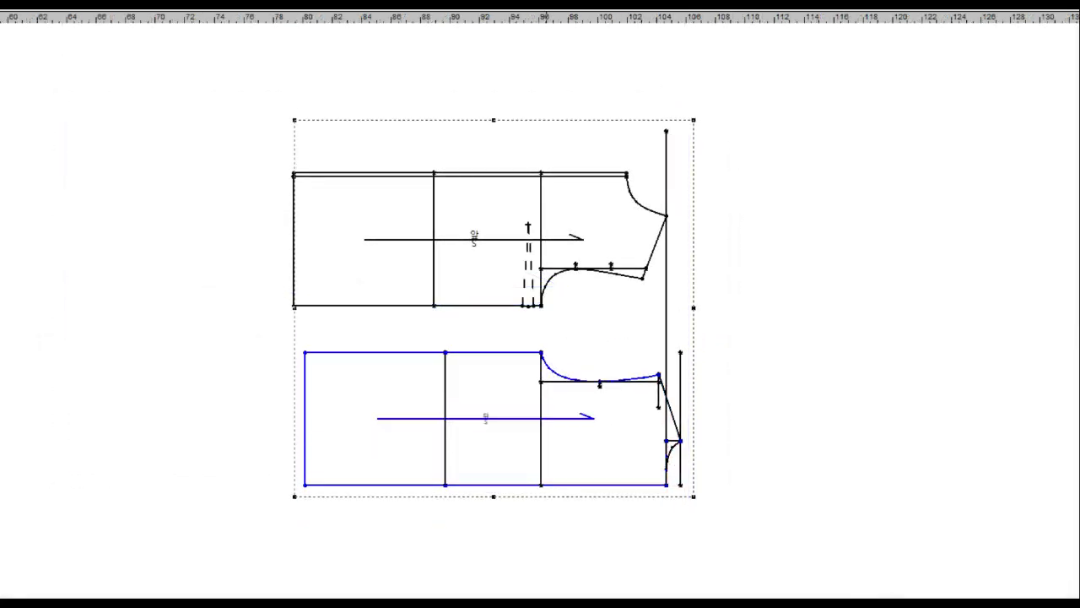
pyautogui.scroll(3, 609, 440)
pyautogui.scroll(-1, 532, 379)
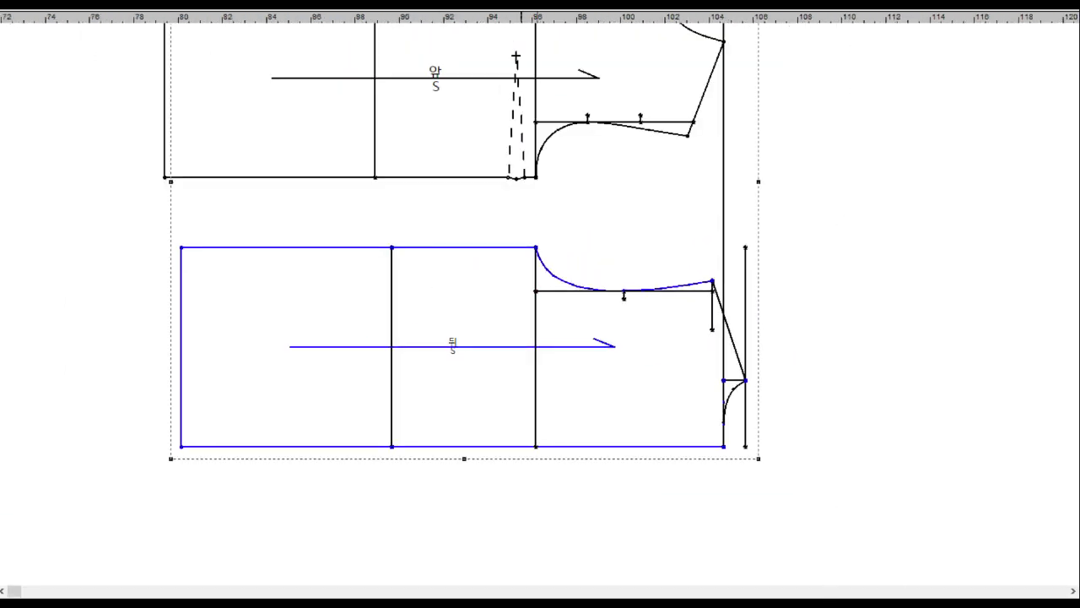
pyautogui.scroll(-1, 532, 380)
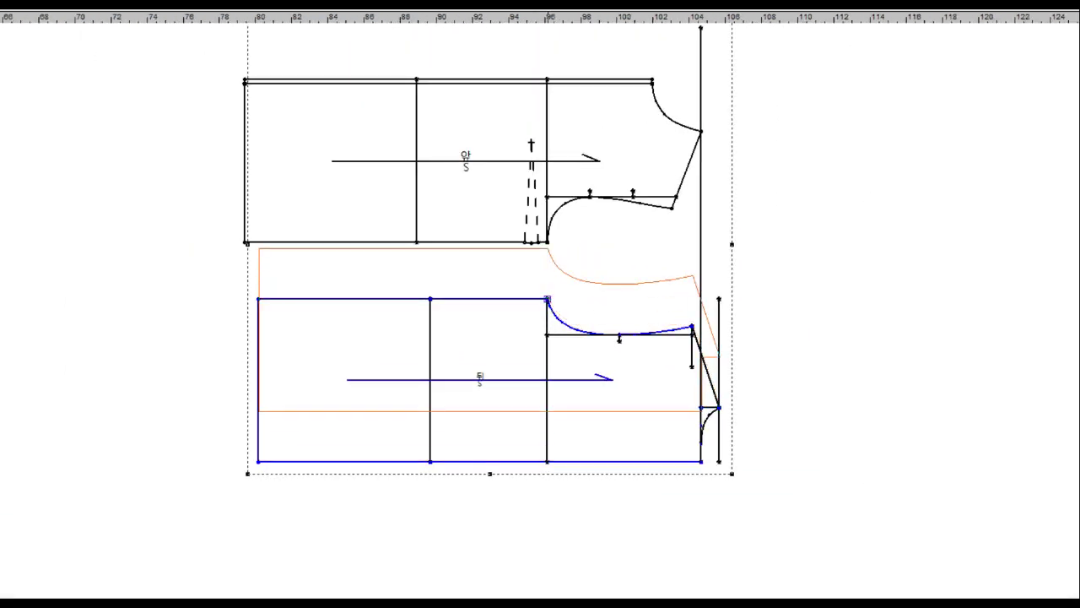
pyautogui.moveTo(547, 299); pyautogui.dragTo(547, 244)
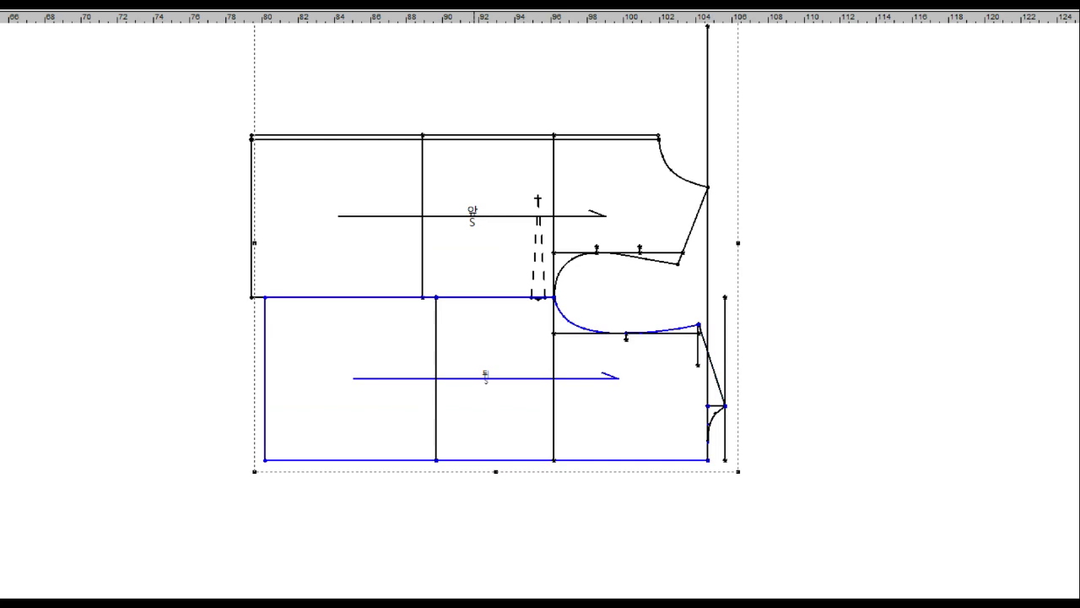
pyautogui.press('r')
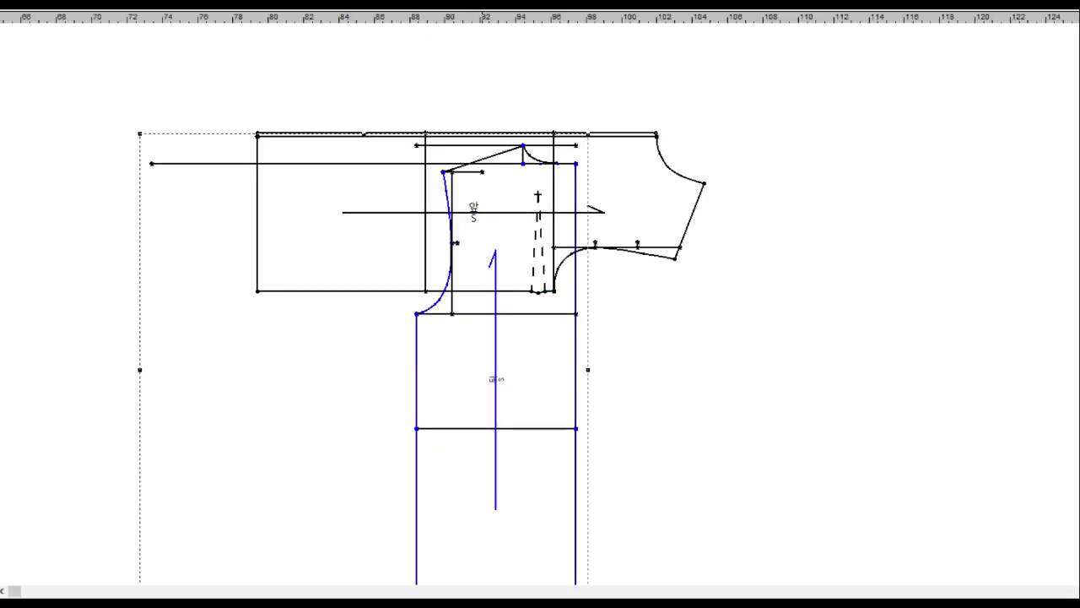
pyautogui.press('r')
pyautogui.moveTo(473, 253); pyautogui.dragTo(320, 435)
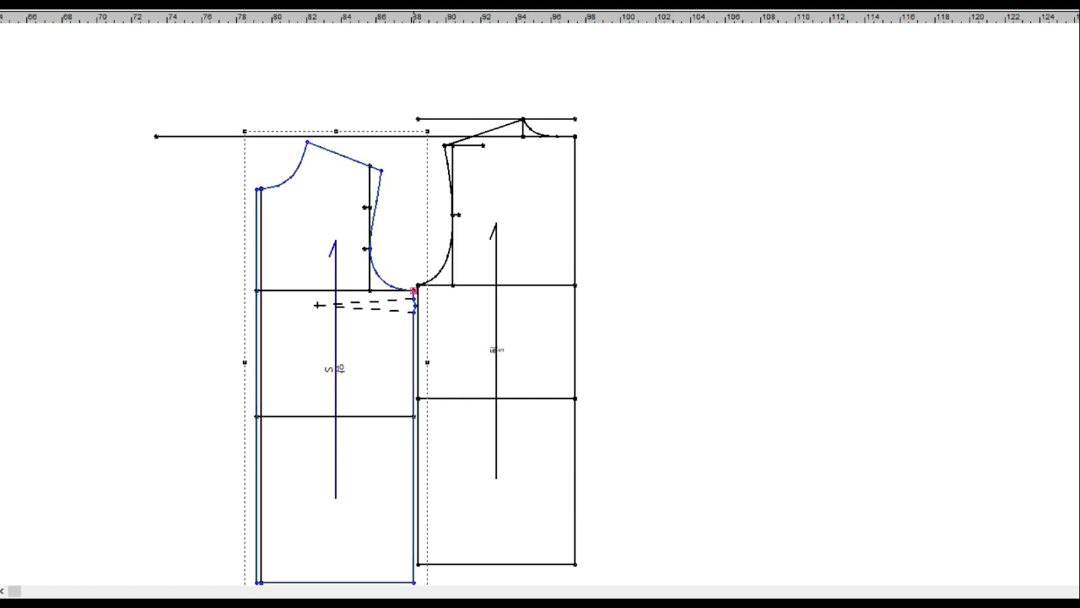
pyautogui.moveTo(414, 290)
pyautogui.mouseDown()
pyautogui.moveTo(410, 268)
pyautogui.moveTo(418, 286)
pyautogui.mouseUp()
# Delete the stray top horizontal line and add a guide line at the front neck level.
pyautogui.click(397, 393)
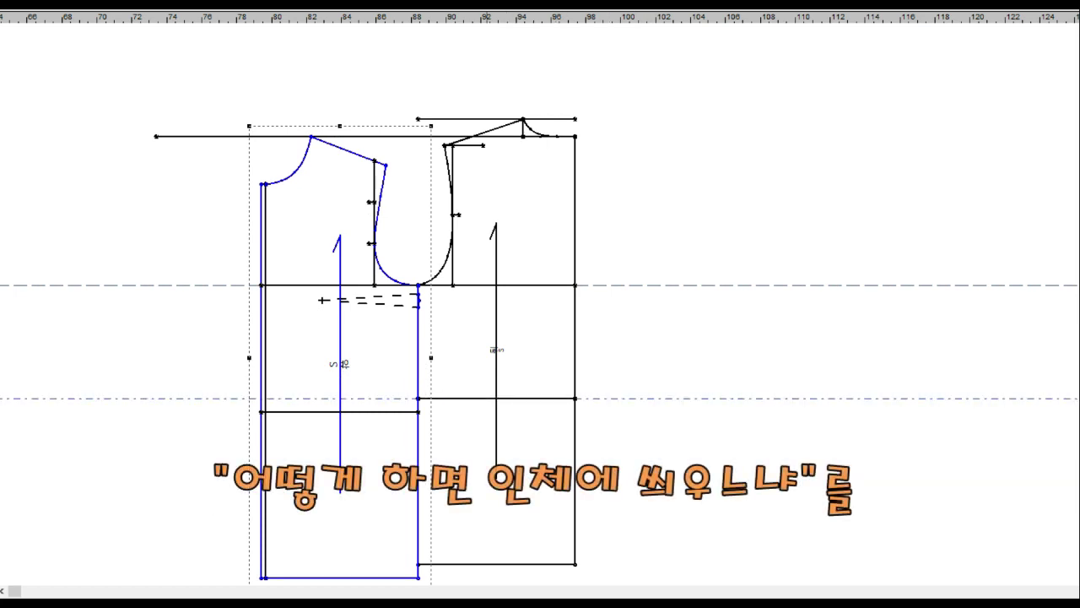
pyautogui.click(575, 338)
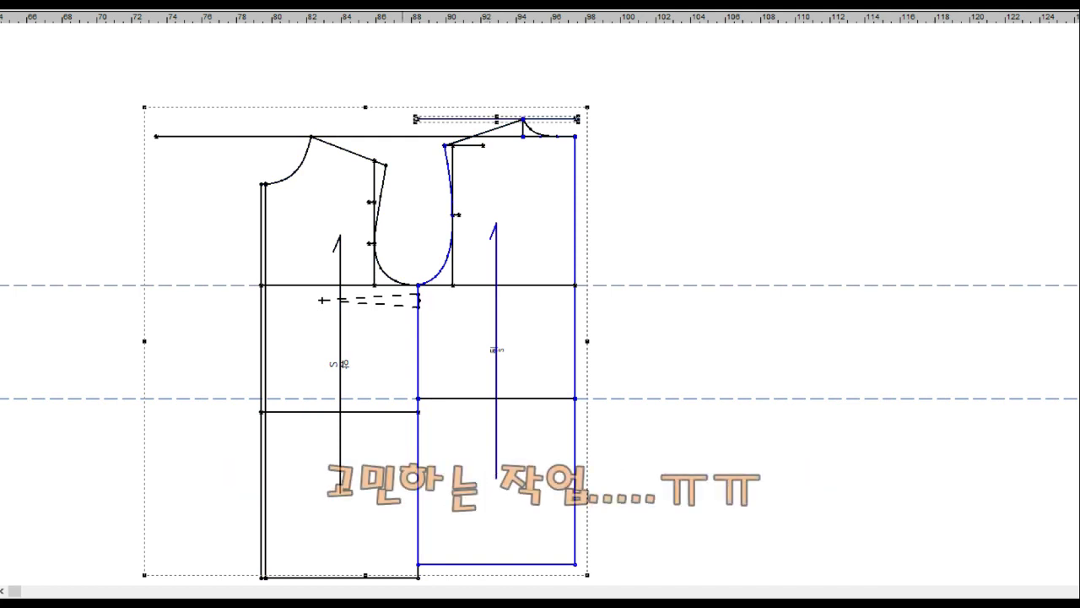
pyautogui.click(253, 136)
pyautogui.press('Delete')
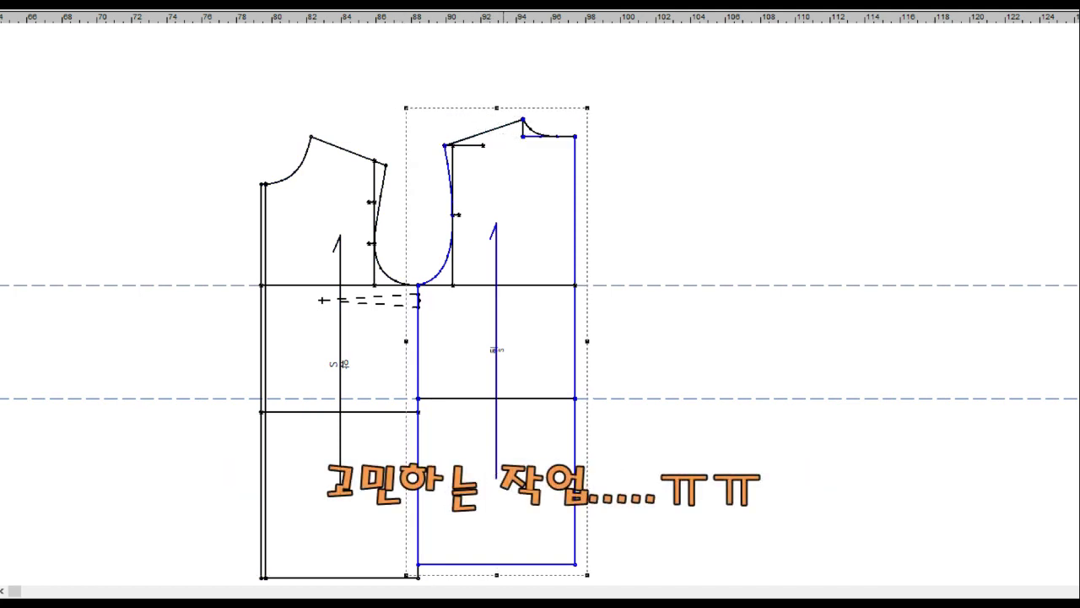
pyautogui.hotkey('ctrl', 'z')
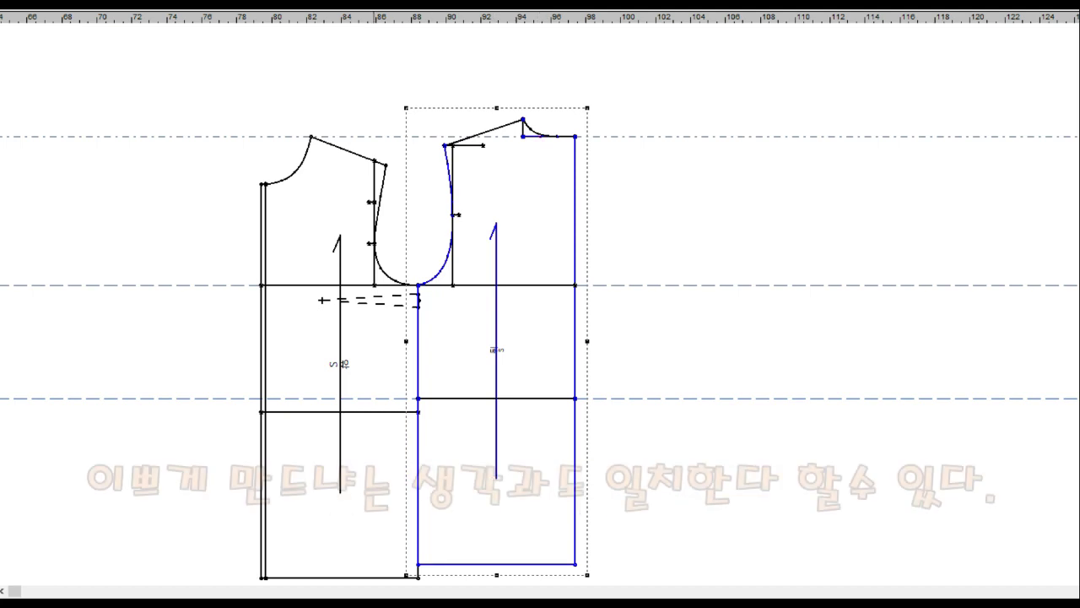
pyautogui.scroll(2, 266, 106)
pyautogui.scroll(1, 266, 106)
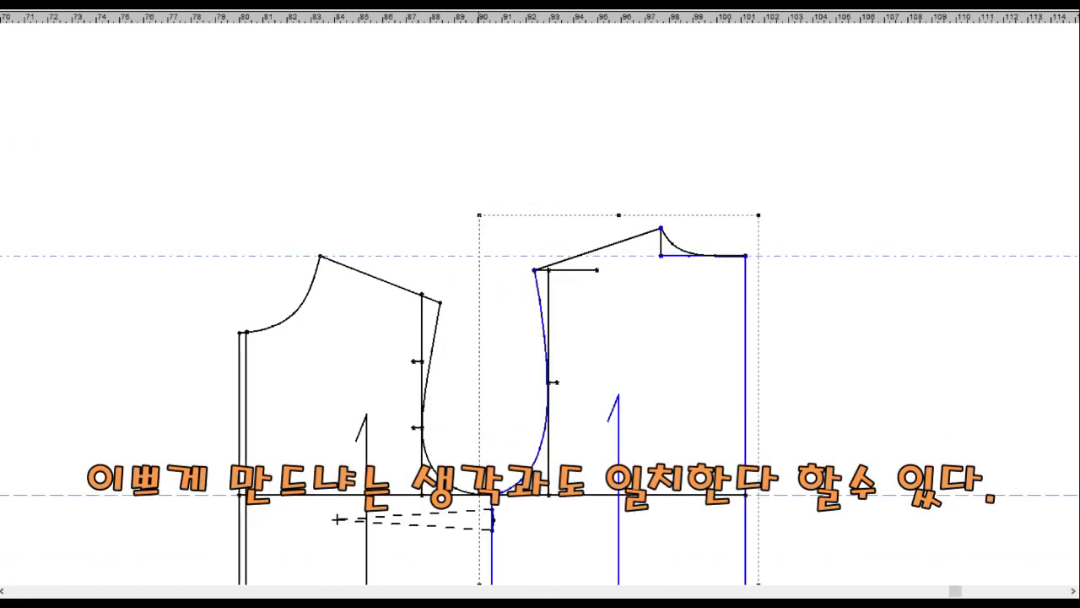
# Measure the distance down to the dart point and close the results.
pyautogui.scroll(1, 266, 105)
pyautogui.scroll(1, 380, 473)
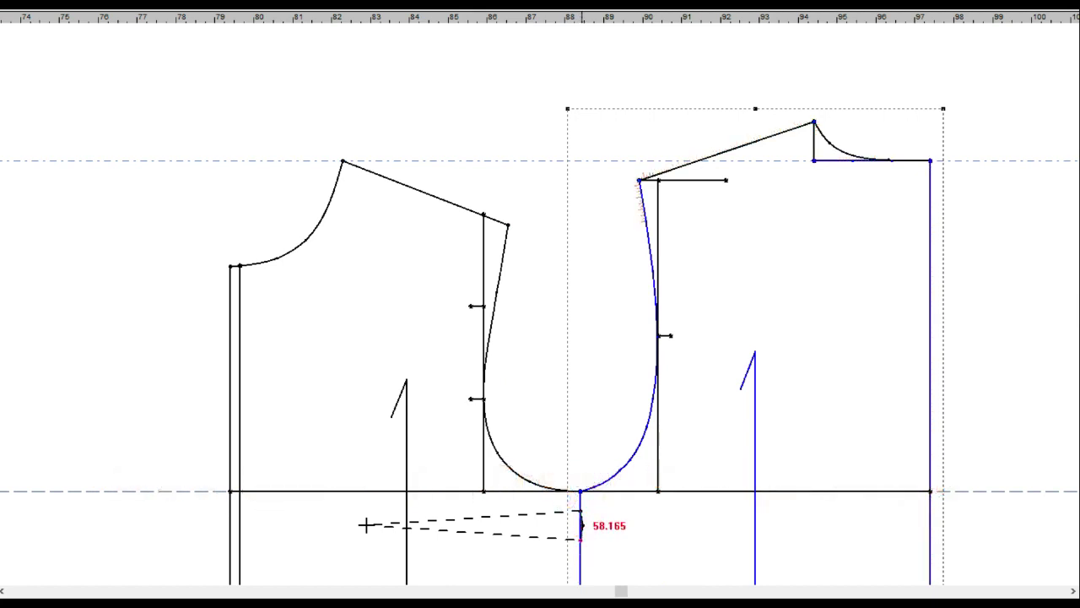
pyautogui.click(581, 537)
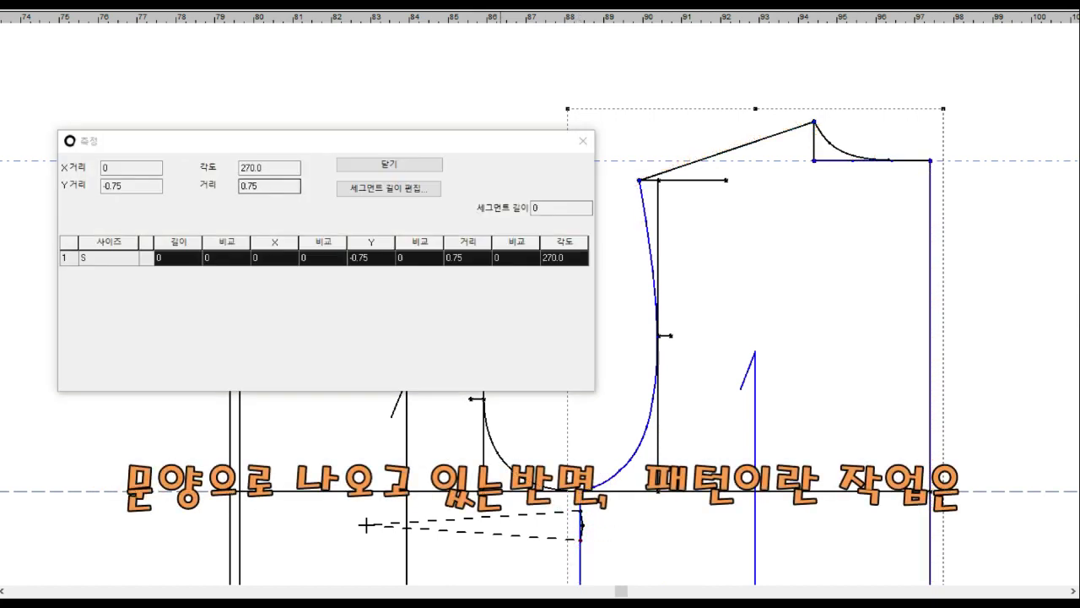
pyautogui.click(389, 164)
# Switch back to the Select tool and select the front bodice with its dart.
pyautogui.rightClick(498, 115)
pyautogui.click(511, 123)
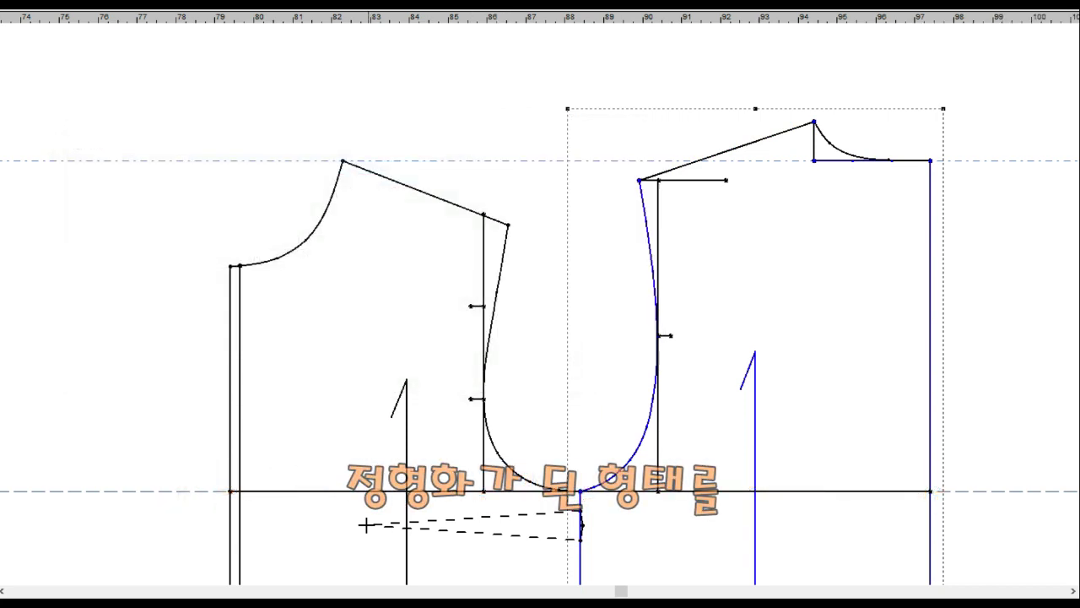
pyautogui.click(366, 525)
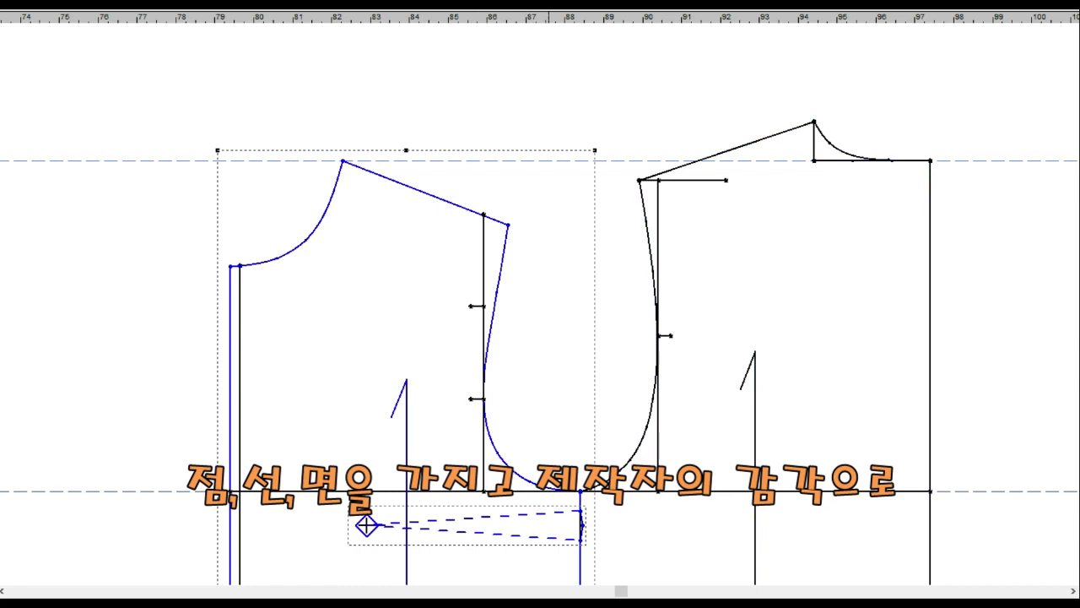
pyautogui.scroll(-1, 505, 304)
pyautogui.scroll(-1, 408, 313)
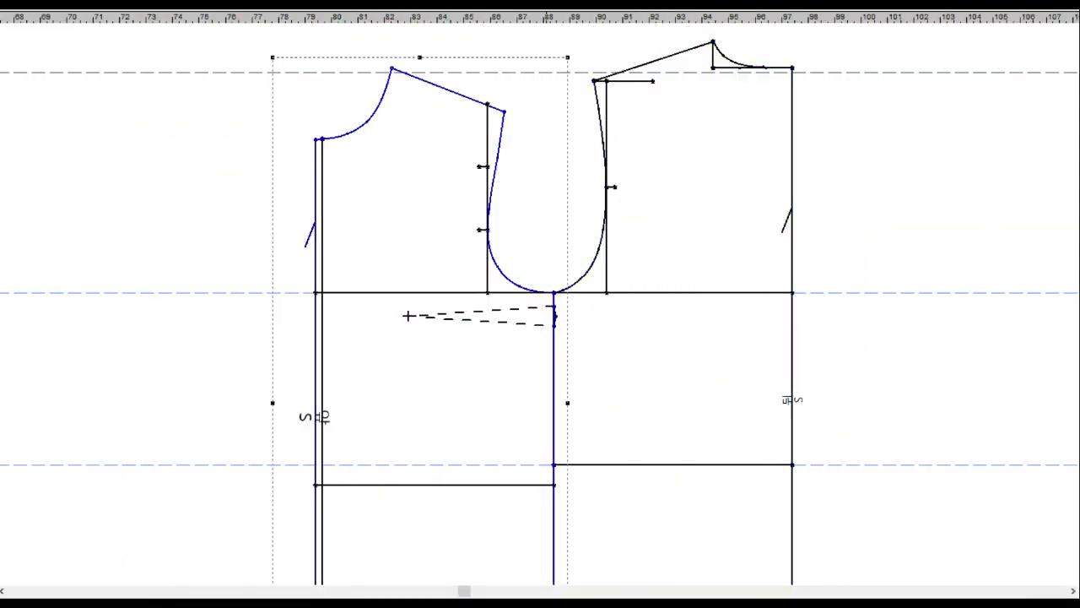
pyautogui.scroll(-2, 591, 320)
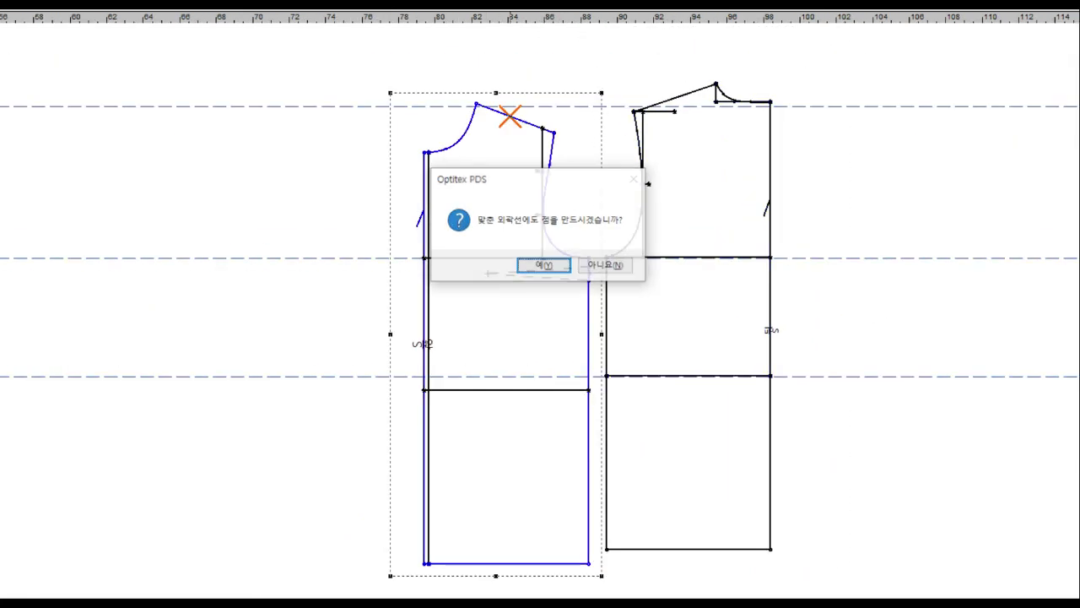
# Run the princess line from the shoulder point through the dart apex, then shift the bodice left.
pyautogui.press('Return')
pyautogui.click(494, 272)
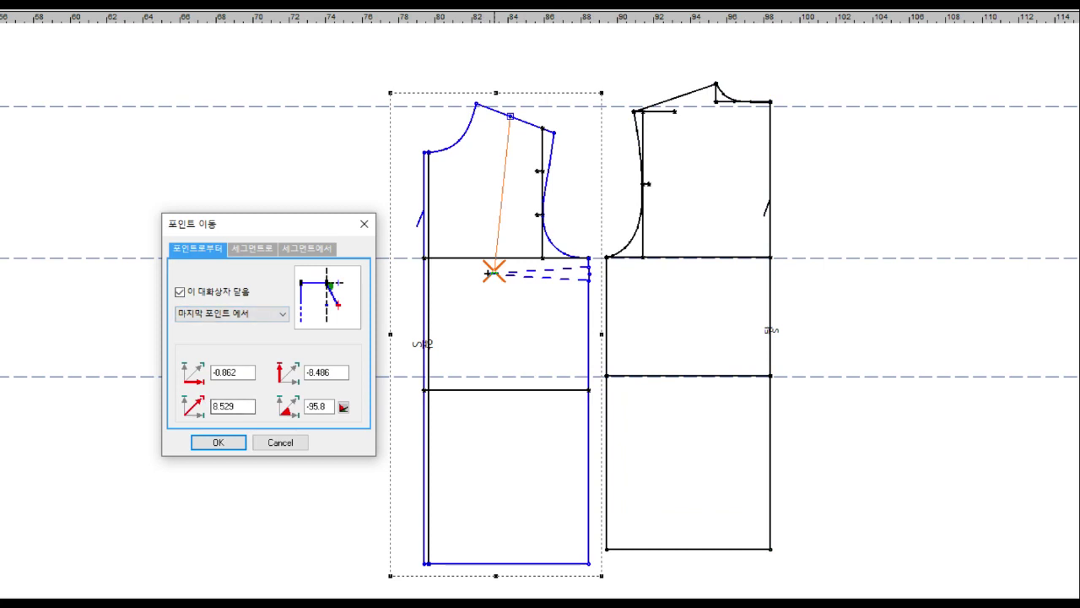
pyautogui.press('Return')
pyautogui.press('Return')
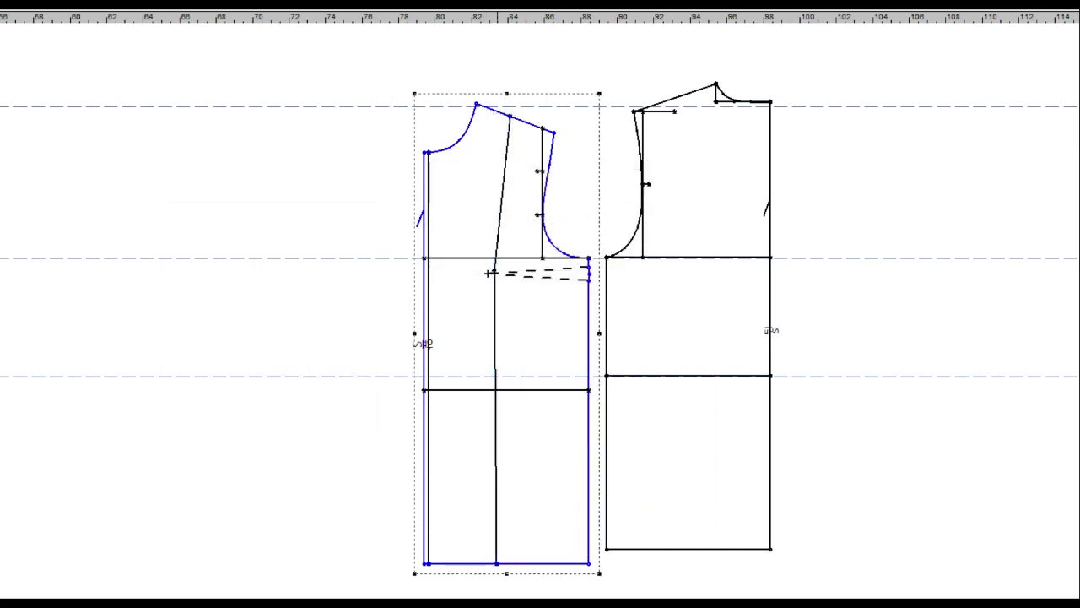
pyautogui.moveTo(488, 272); pyautogui.dragTo(222, 272)
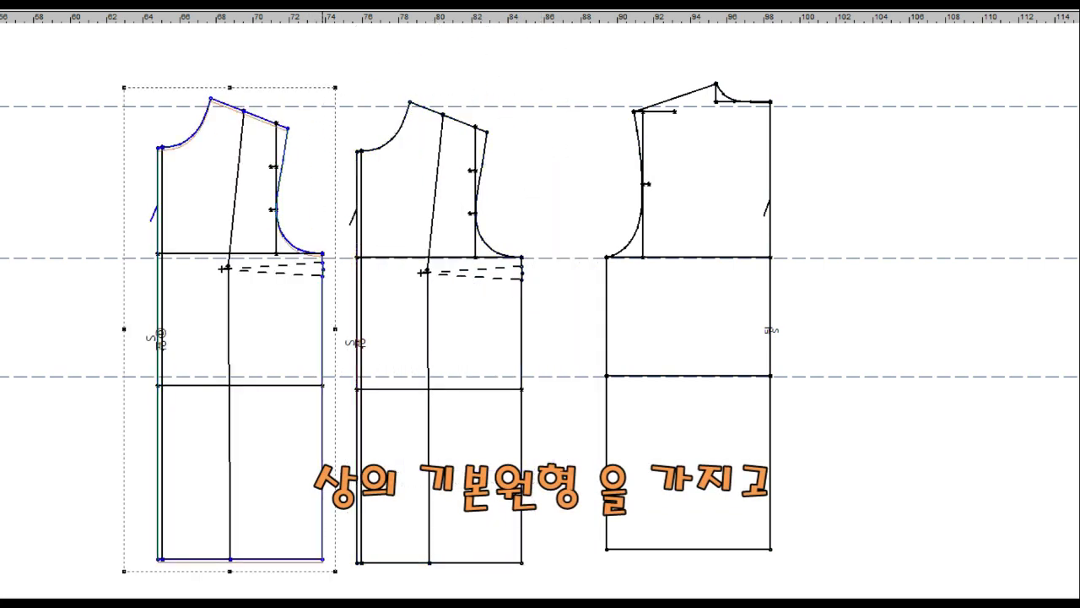
# Reroute the middle copy's style line to end in a curve at the armhole.
pyautogui.click(443, 113)
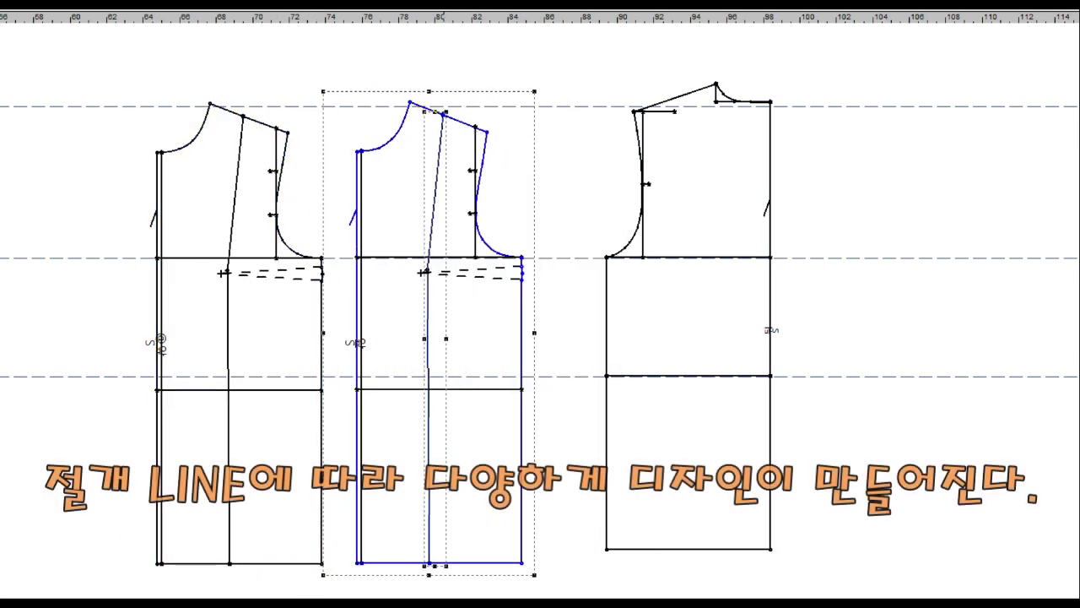
pyautogui.moveTo(442, 112); pyautogui.dragTo(477, 213)
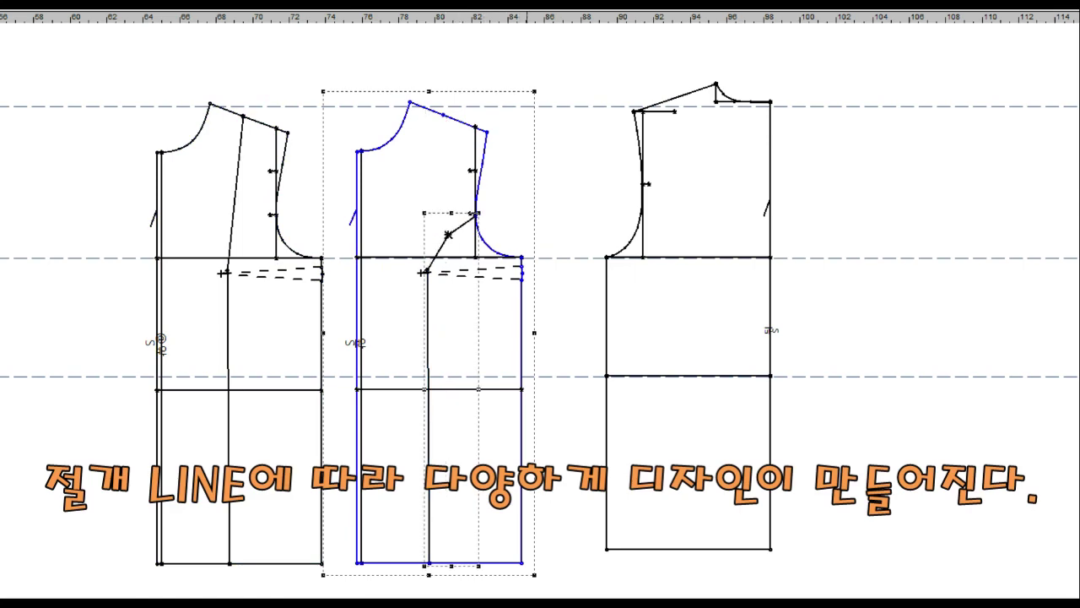
pyautogui.scroll(2, 421, 271)
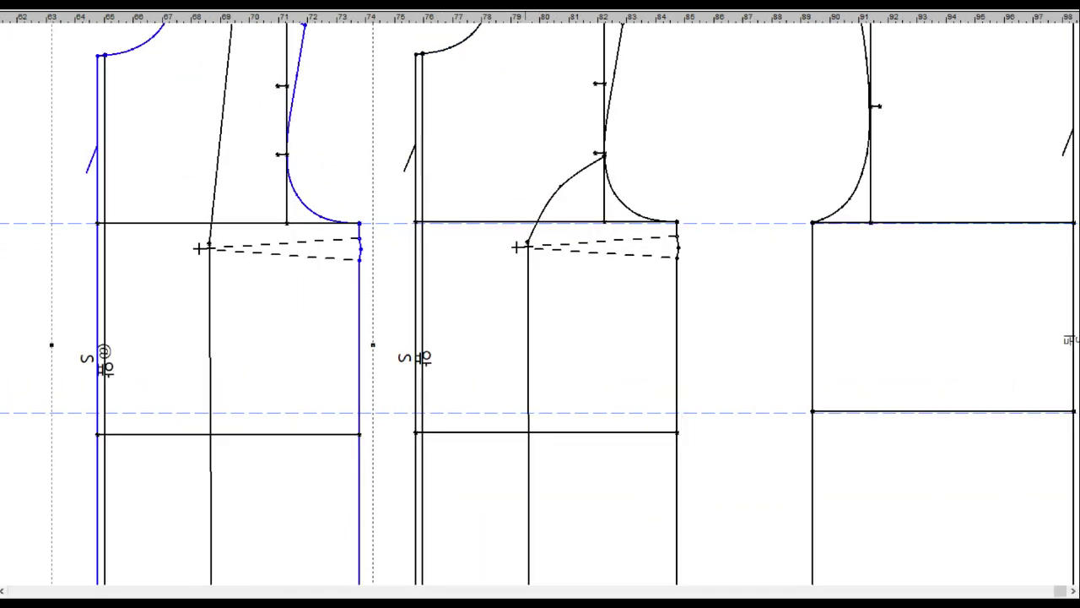
pyautogui.scroll(1, 422, 271)
pyautogui.moveTo(511, 299); pyautogui.dragTo(497, 294)
pyautogui.scroll(-3, 497, 294)
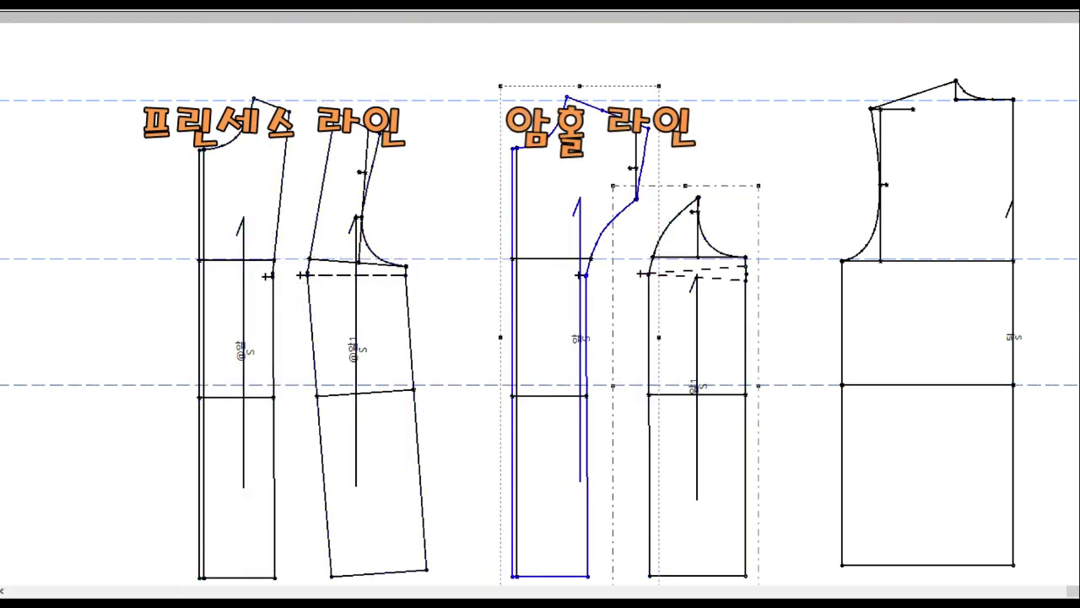
pyautogui.rightClick(347, 372)
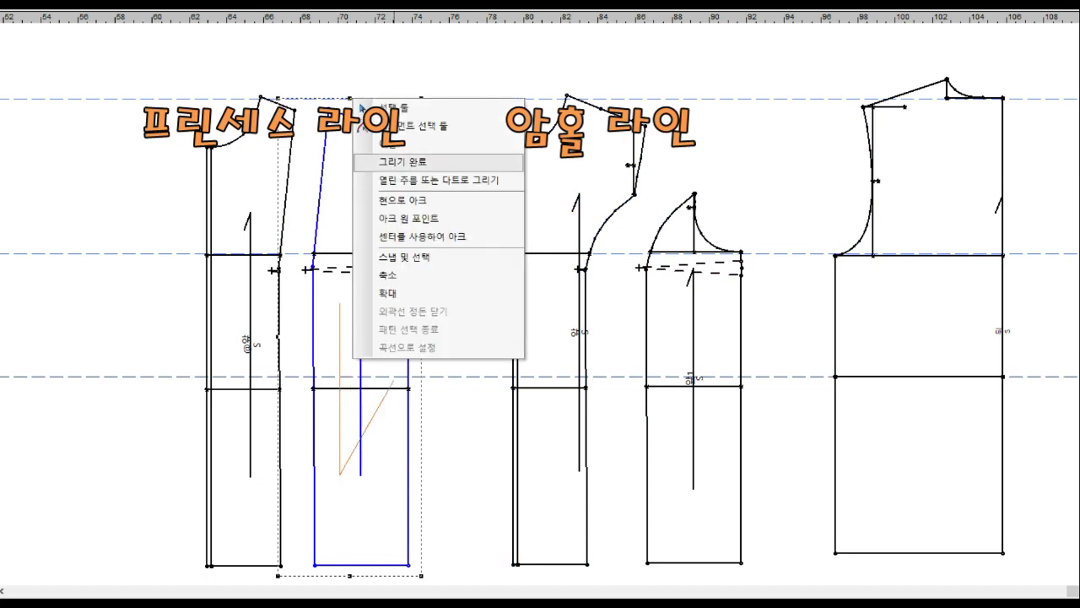
pyautogui.press('Escape')
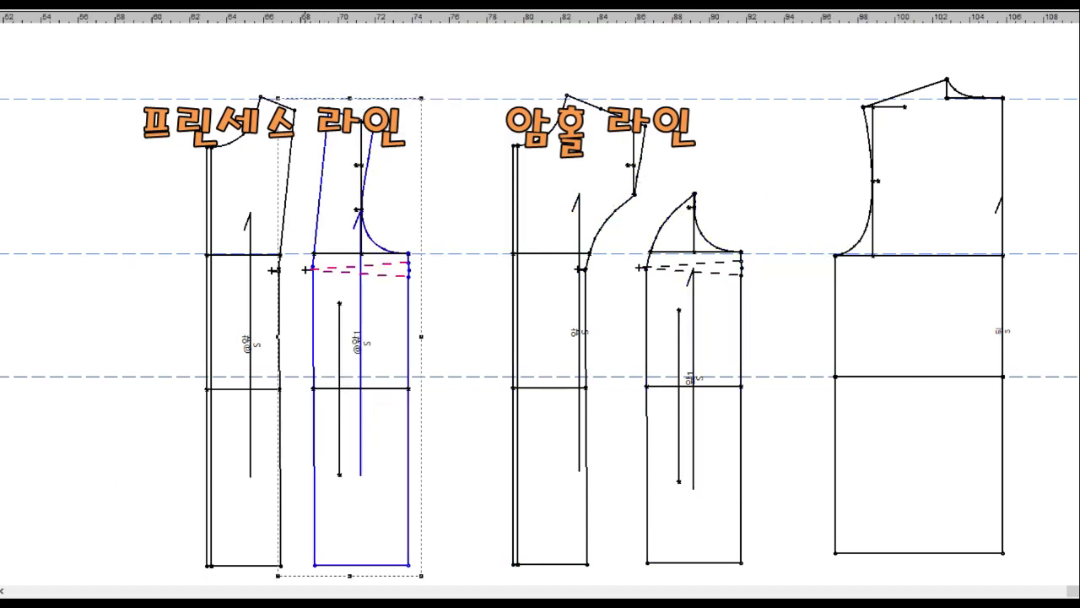
# Rotate the princess and armhole side panels to close their darts.
pyautogui.click(305, 271)
pyautogui.click(642, 274)
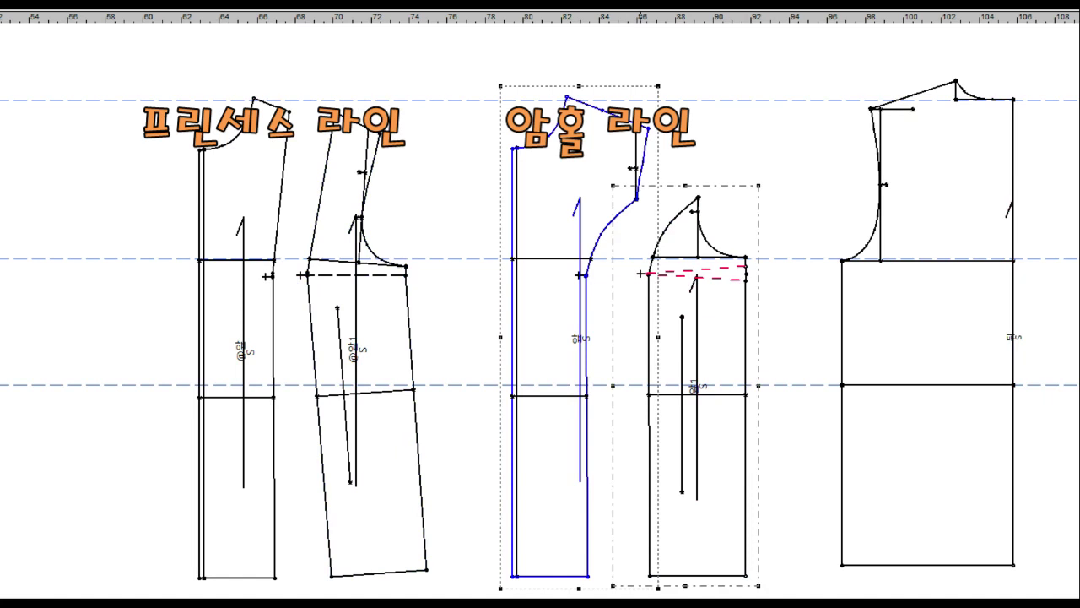
pyautogui.click(648, 272)
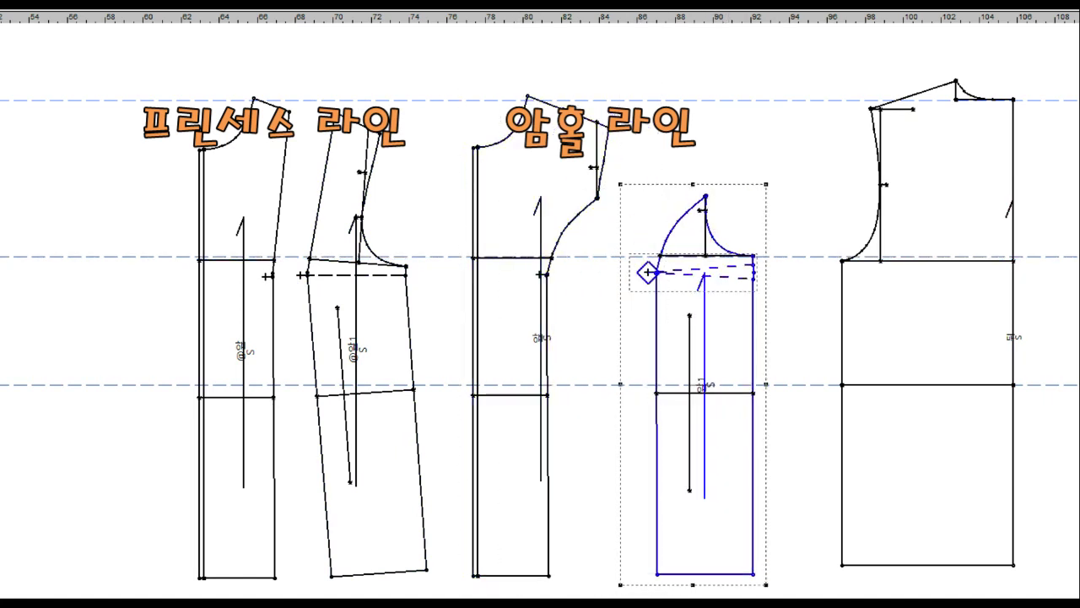
pyautogui.click(647, 272)
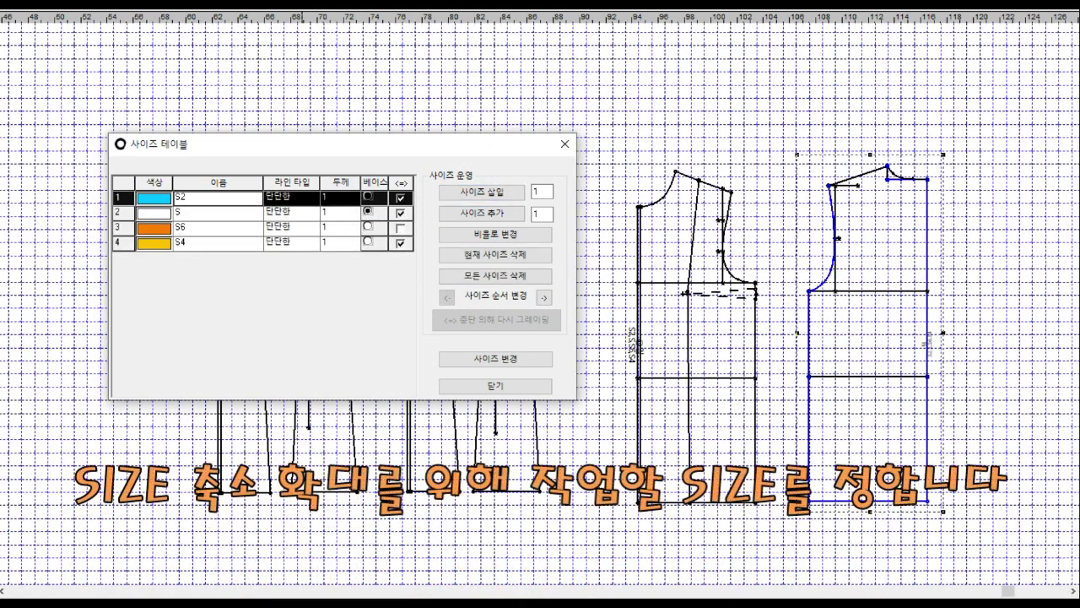
# Rename the third and fourth sizes to M and L in the Size Table.
pyautogui.click(219, 227)
pyautogui.write('M')
pyautogui.click(219, 243)
pyautogui.write('L')
pyautogui.click(219, 227)
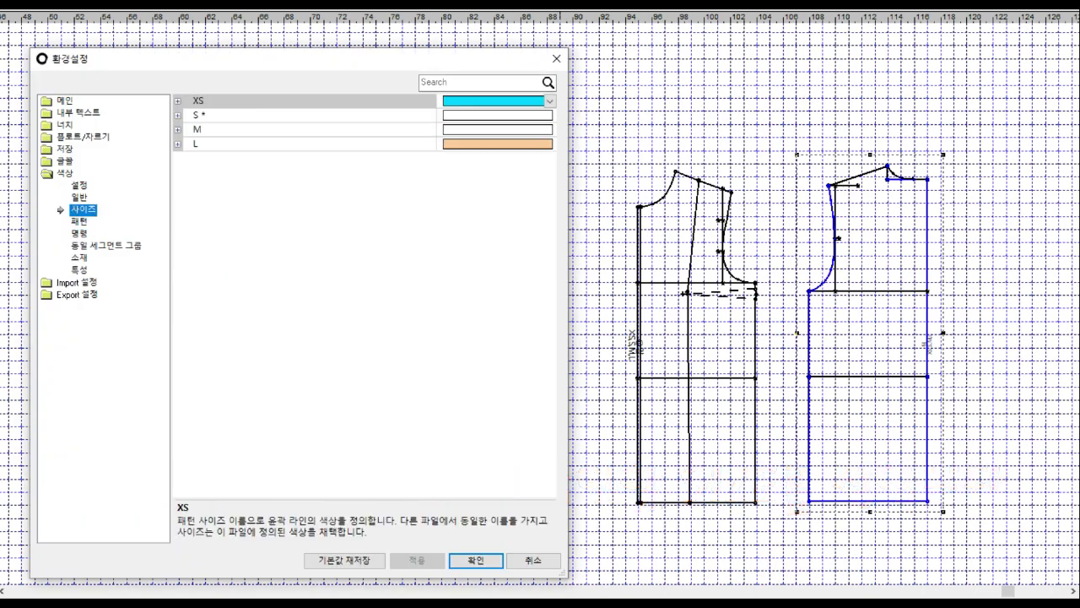
# Assign distinct outline colours to sizes M and L and apply them.
pyautogui.click(218, 129)
pyautogui.click(550, 129)
pyautogui.click(477, 210)
pyautogui.click(550, 129)
pyautogui.click(219, 144)
pyautogui.click(550, 143)
pyautogui.click(463, 211)
pyautogui.click(417, 559)
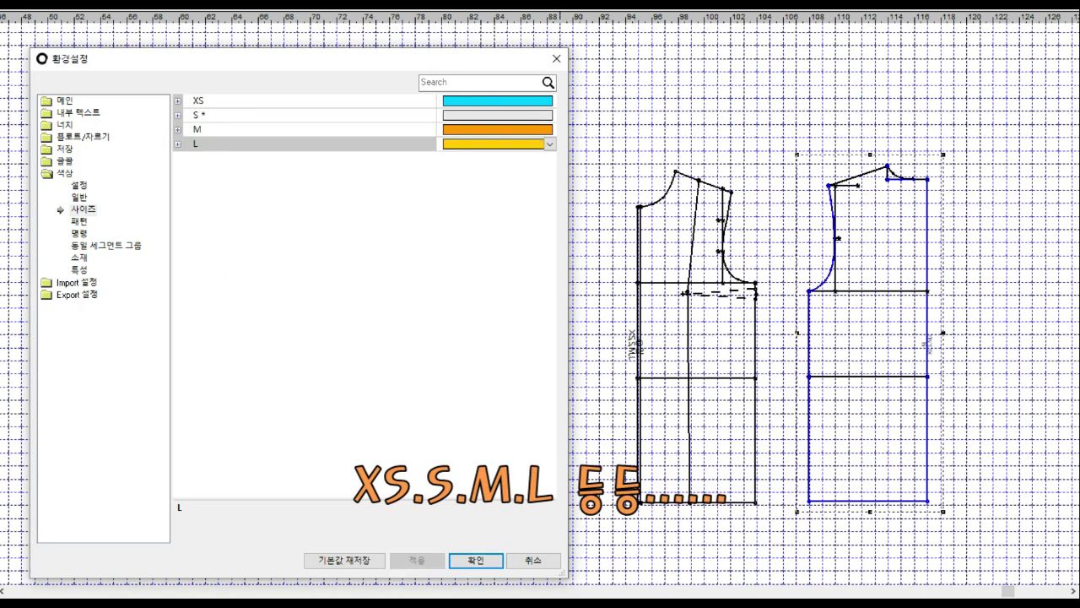
pyautogui.click(476, 559)
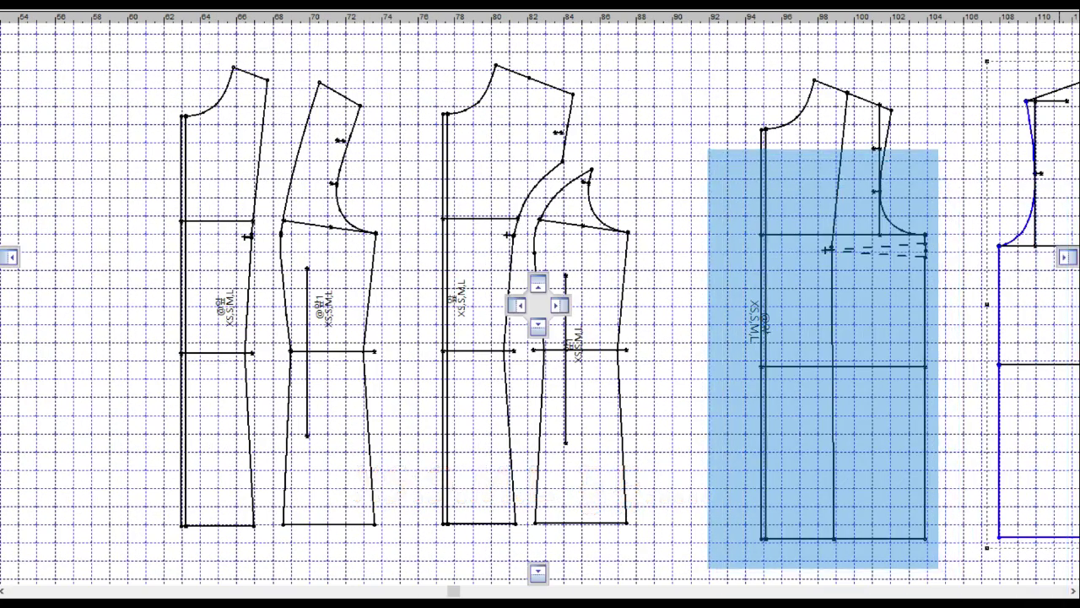
# Grade the armhole-line front panel's neck point -0.313 vertically for XS, reversing the sign for other sizes.
pyautogui.click(573, 94)
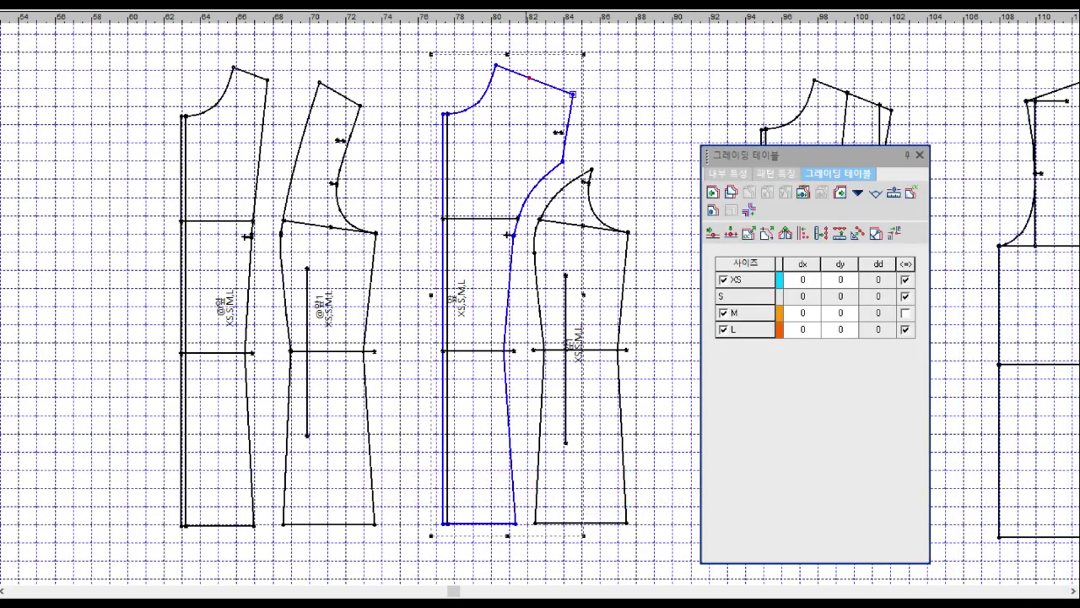
pyautogui.click(802, 279)
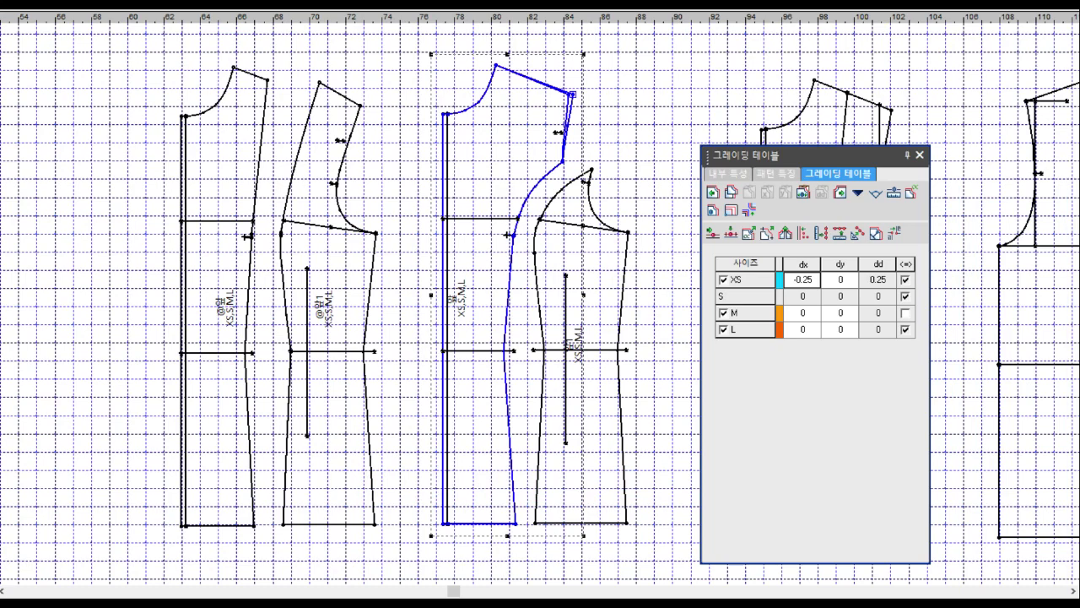
pyautogui.scroll(2, 540, 304)
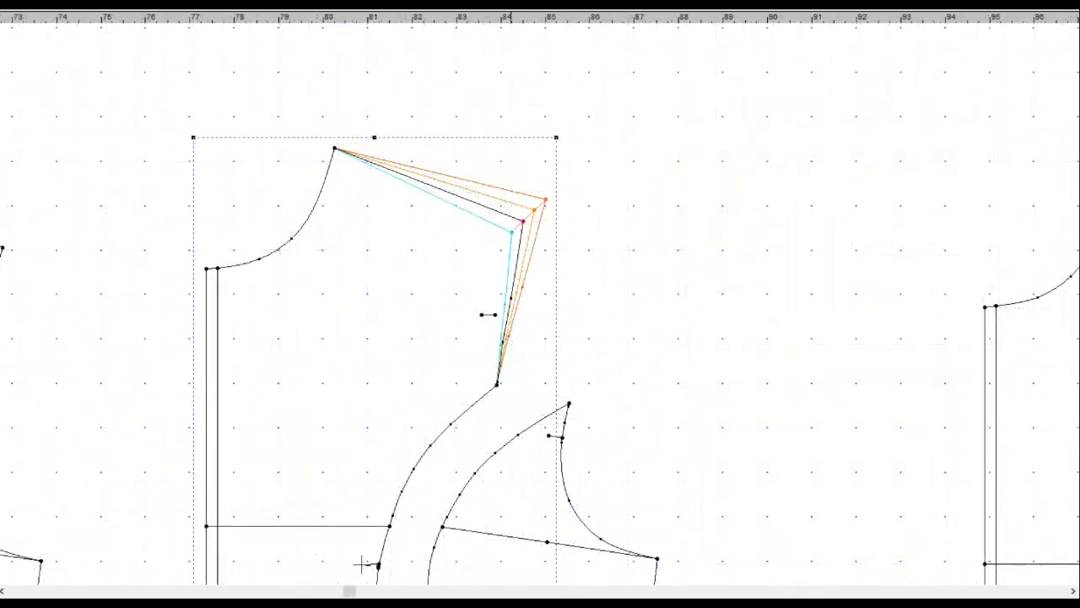
pyautogui.scroll(-2, 376, 582)
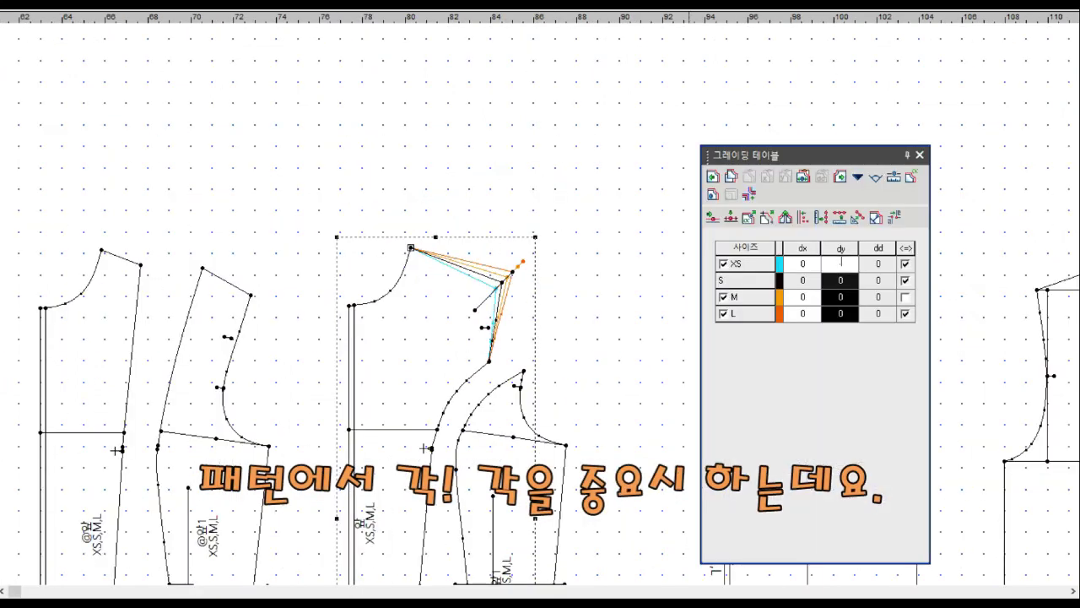
pyautogui.rightClick(841, 291)
pyautogui.click(873, 353)
pyautogui.scroll(2, 391, 330)
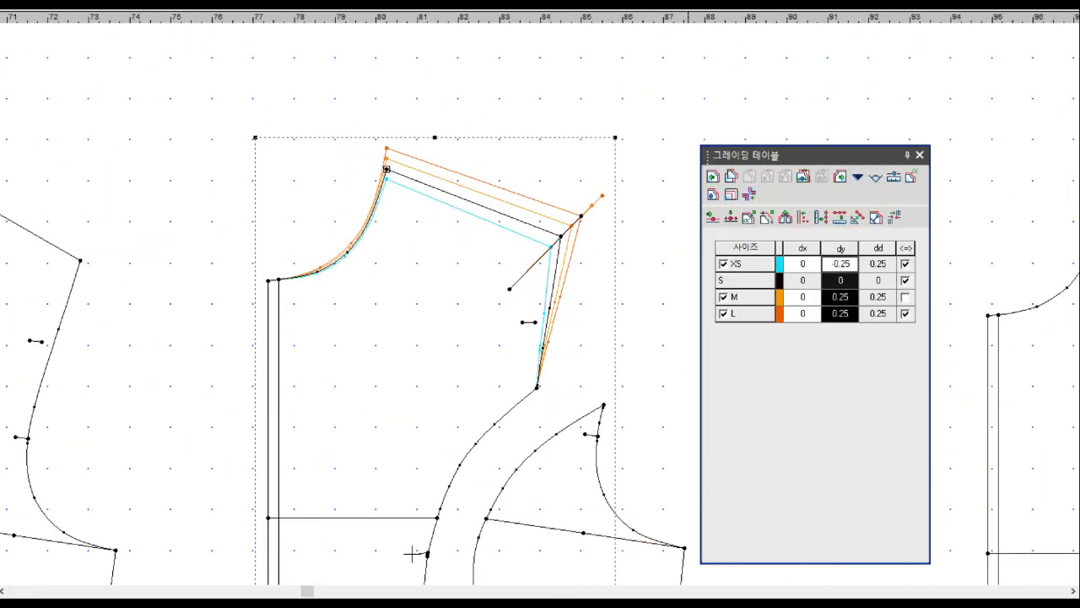
pyautogui.write('-0.313')
pyautogui.press('Return')
# Select the shoulder tip and grade it ±0.25 in both directions.
pyautogui.click(803, 263)
pyautogui.write('-0.063')
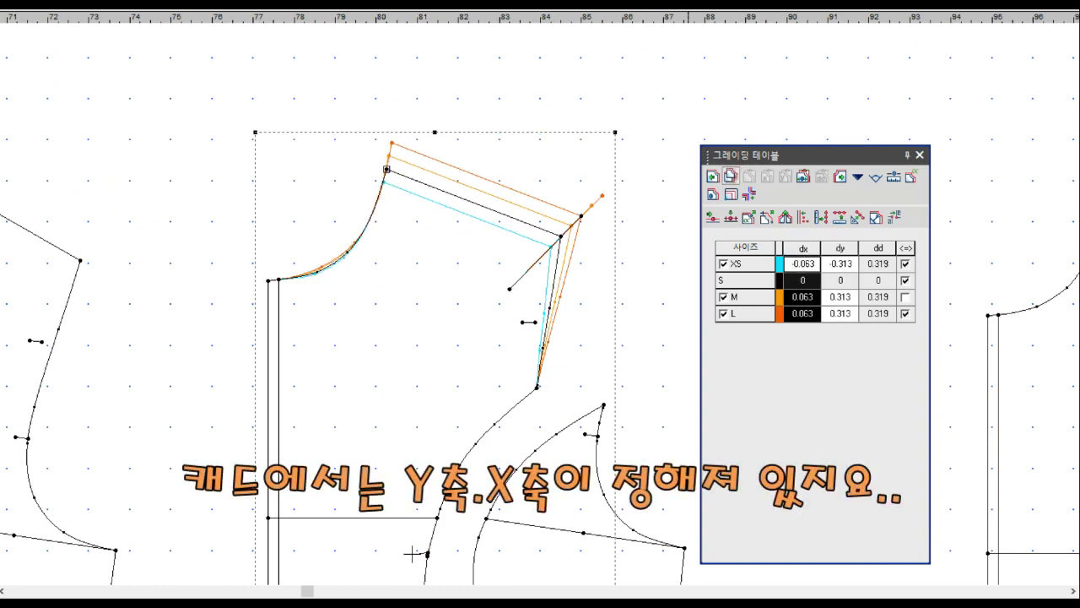
pyautogui.click(561, 236)
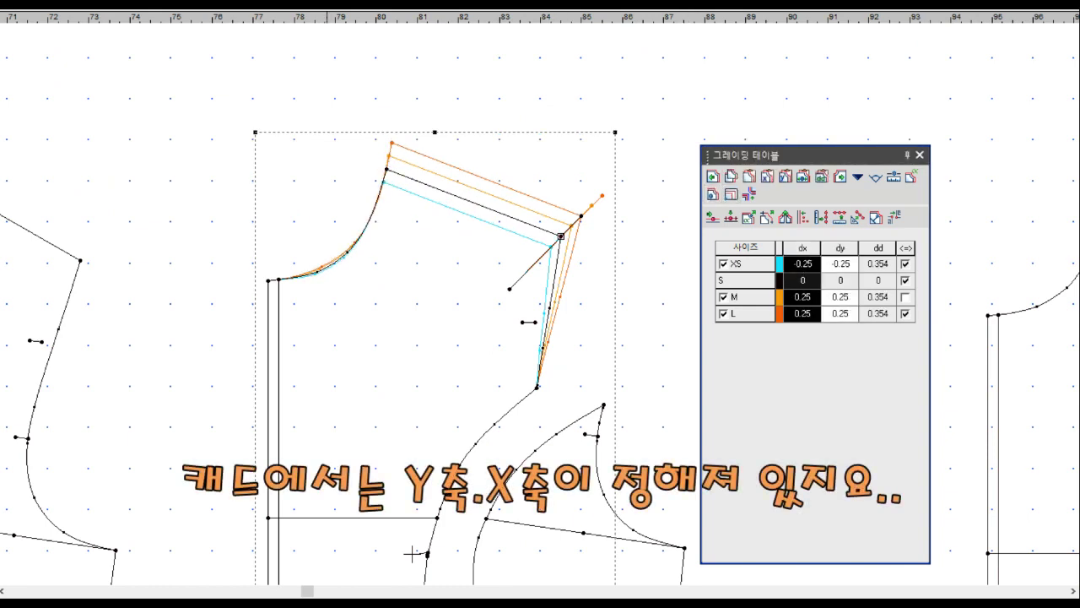
pyautogui.moveTo(241, 243); pyautogui.dragTo(302, 279)
pyautogui.click(147, 383)
# Grade the side-seam and hem points on each bodice piece by DX 0.5.
pyautogui.scroll(-2, 399, 385)
pyautogui.scroll(2, 400, 385)
pyautogui.scroll(-3, 417, 342)
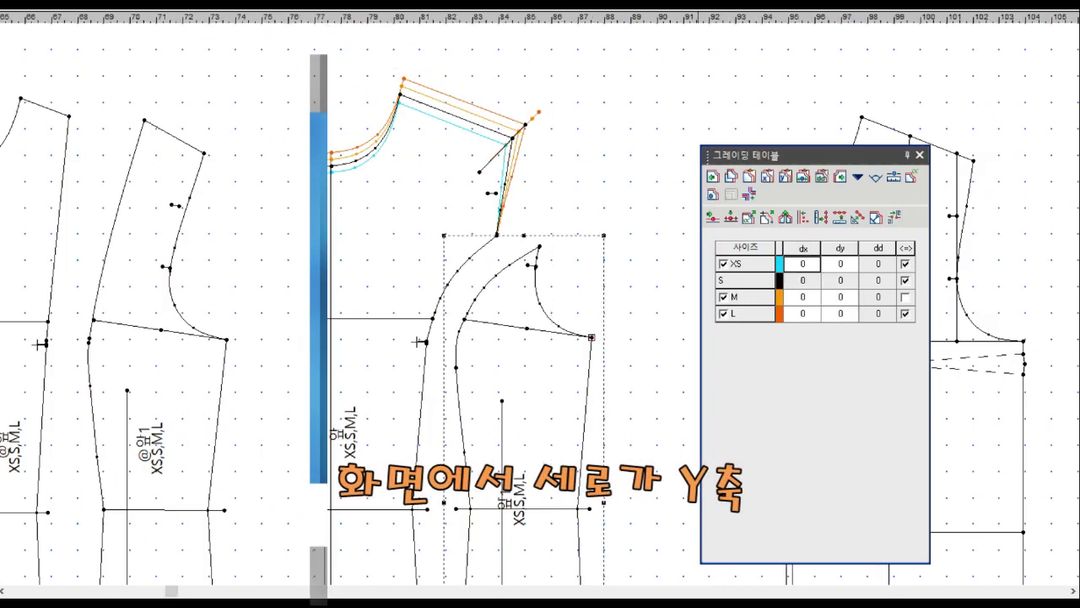
pyautogui.scroll(-2, 417, 342)
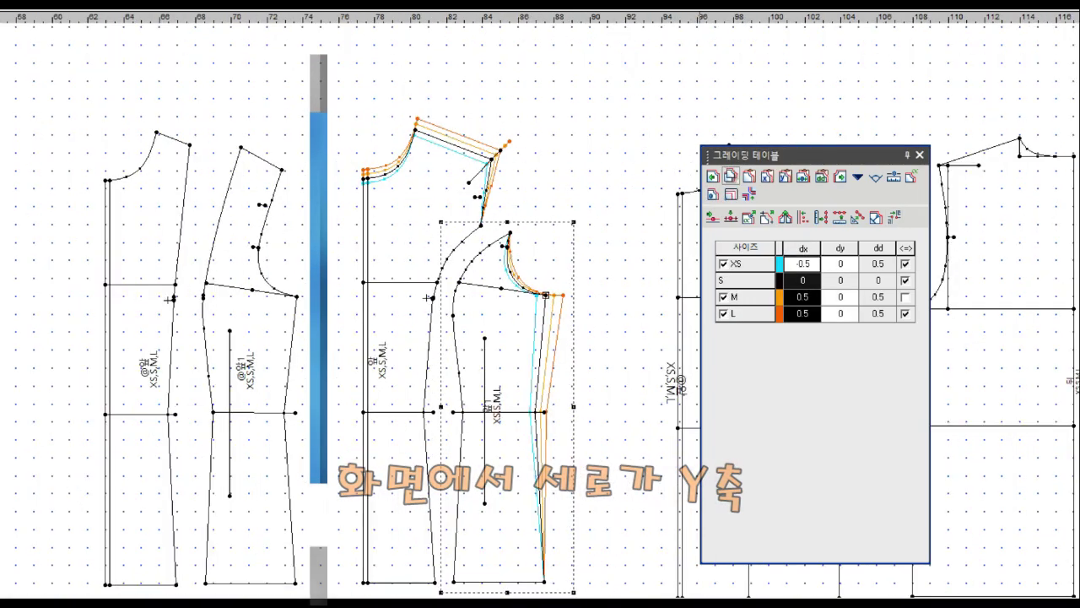
pyautogui.click(908, 154)
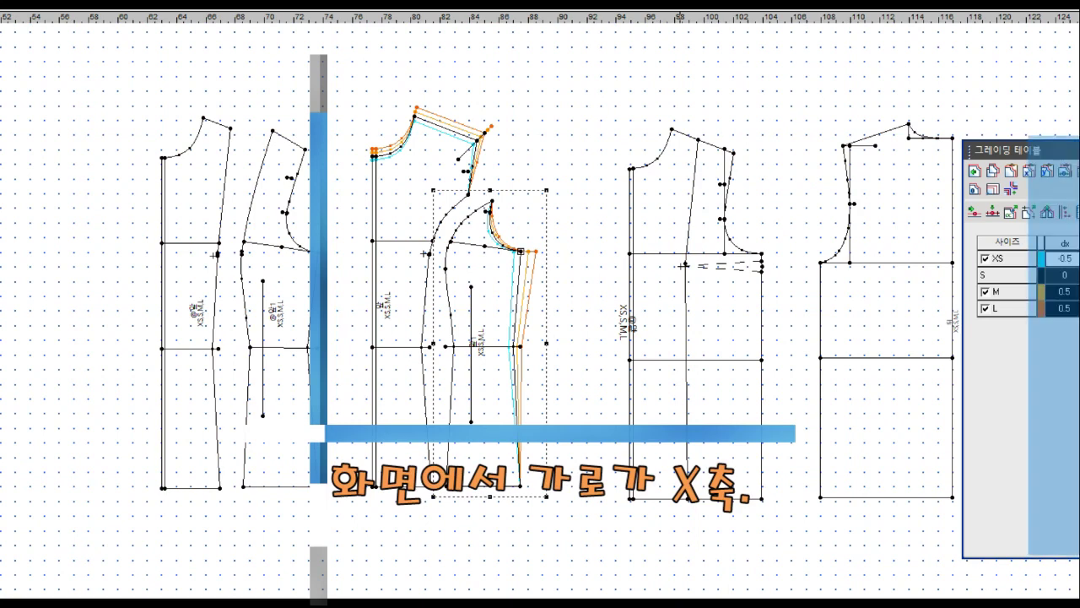
pyautogui.click(519, 485)
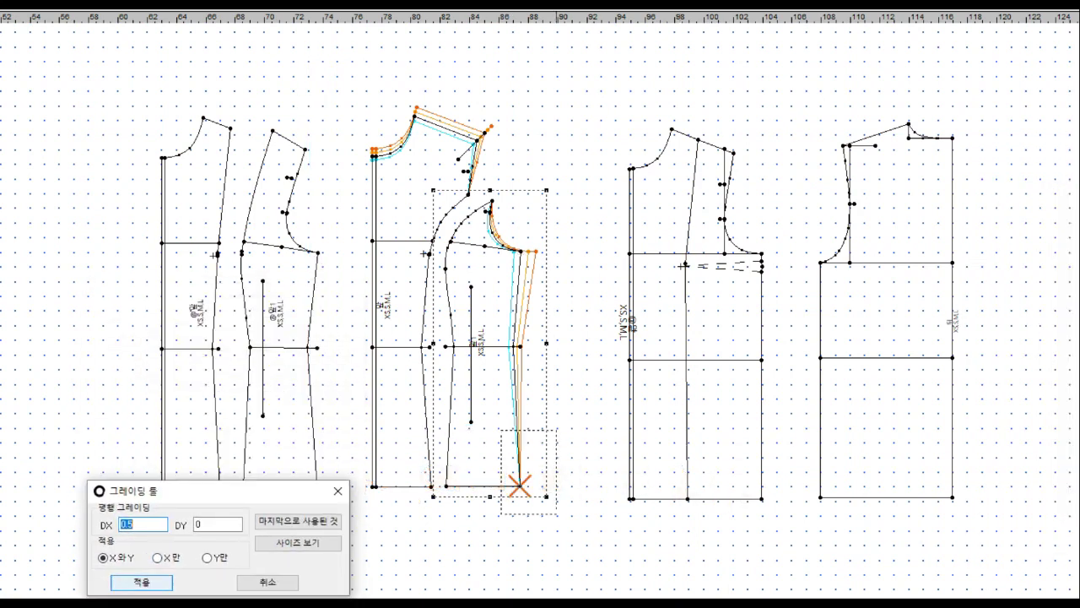
pyautogui.press('Return')
pyautogui.click(316, 347)
pyautogui.press('Return')
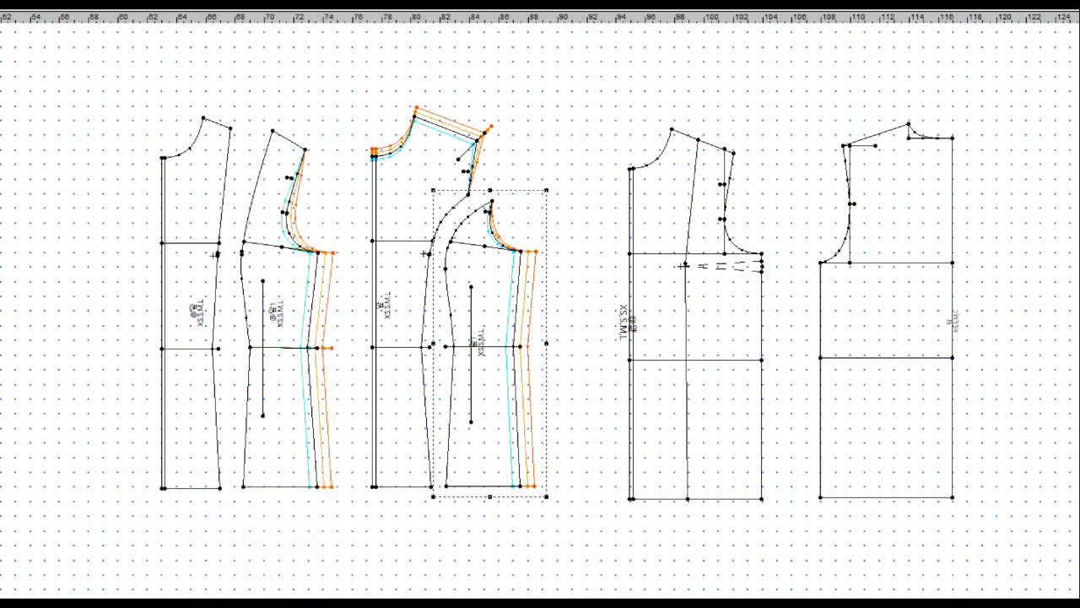
pyautogui.press('Return')
pyautogui.click(820, 498)
pyautogui.press('Return')
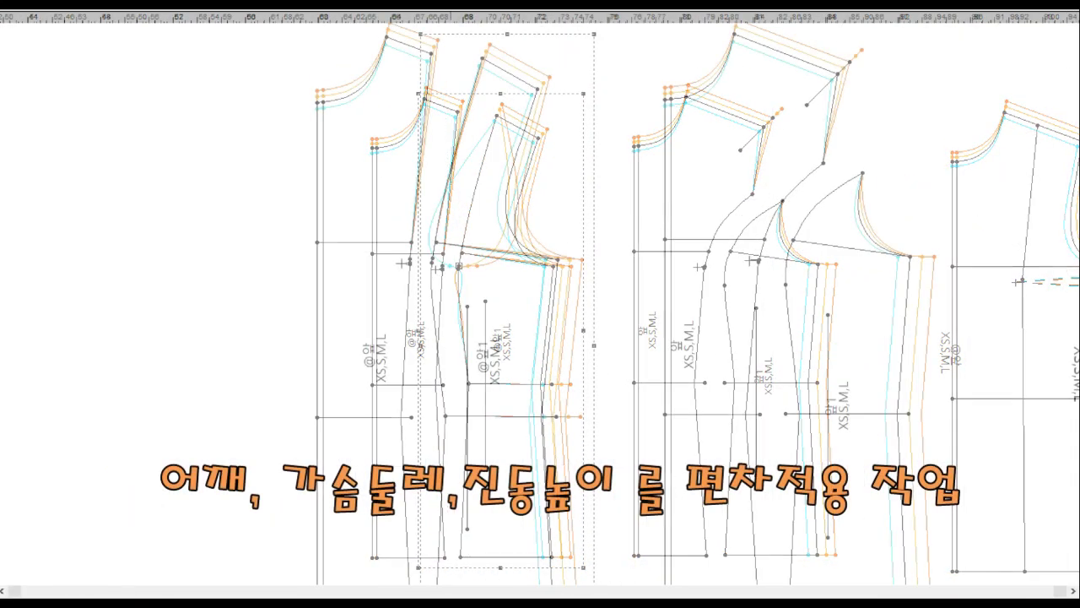
# Regrade the side-seam points of both princess front panels by DX -0.25.
pyautogui.scroll(-1, 432, 261)
pyautogui.scroll(-1, 455, 253)
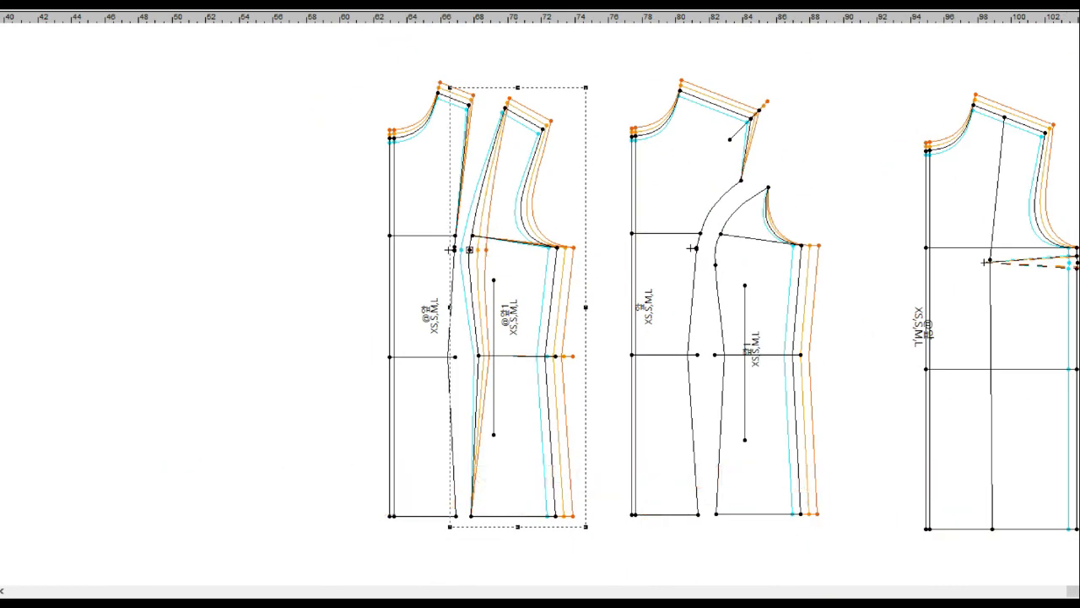
pyautogui.scroll(1, 751, 247)
pyautogui.scroll(1, 540, 299)
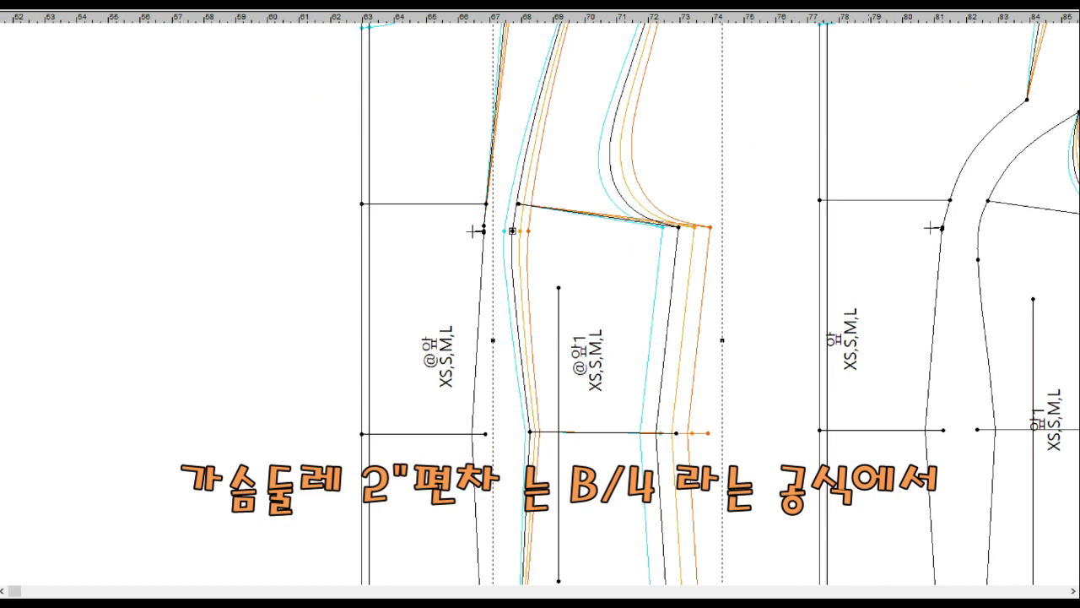
pyautogui.scroll(-2, 270, 228)
pyautogui.moveTo(371, 184); pyautogui.dragTo(432, 535)
pyautogui.press('Return')
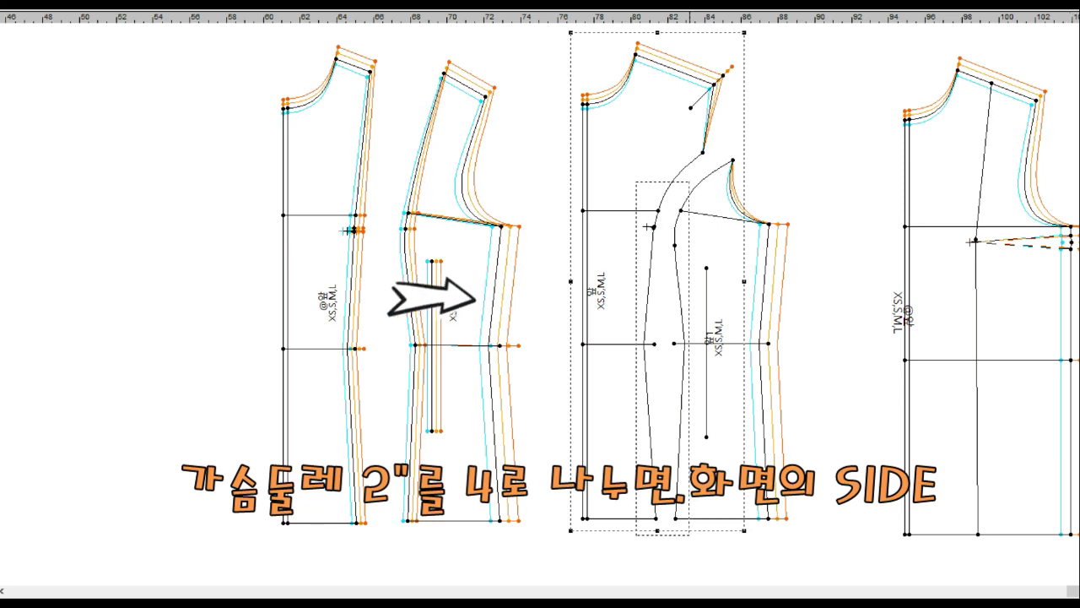
pyautogui.moveTo(637, 180); pyautogui.dragTo(689, 533)
pyautogui.press('Return')
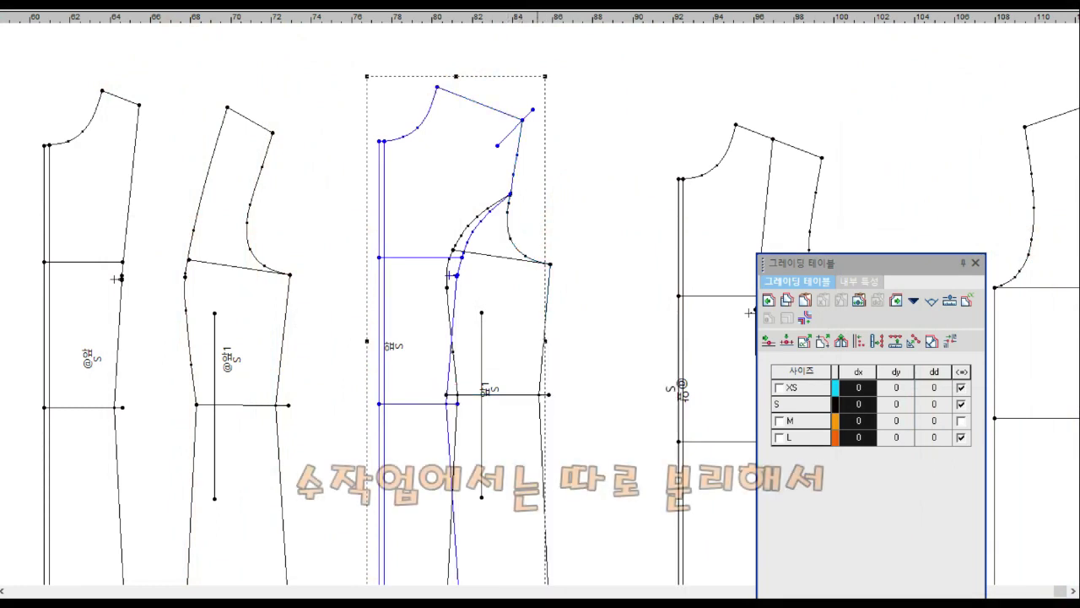
# Finish tracing the joined princess panels' outline into a new piece.
pyautogui.scroll(-2, 750, 312)
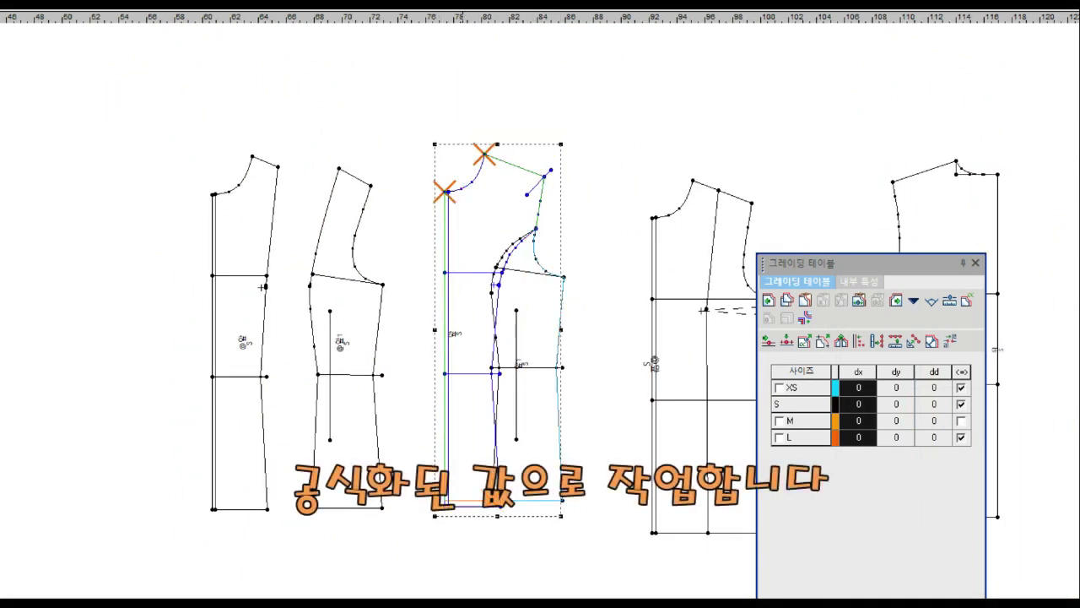
pyautogui.press('Escape')
pyautogui.press('Return')
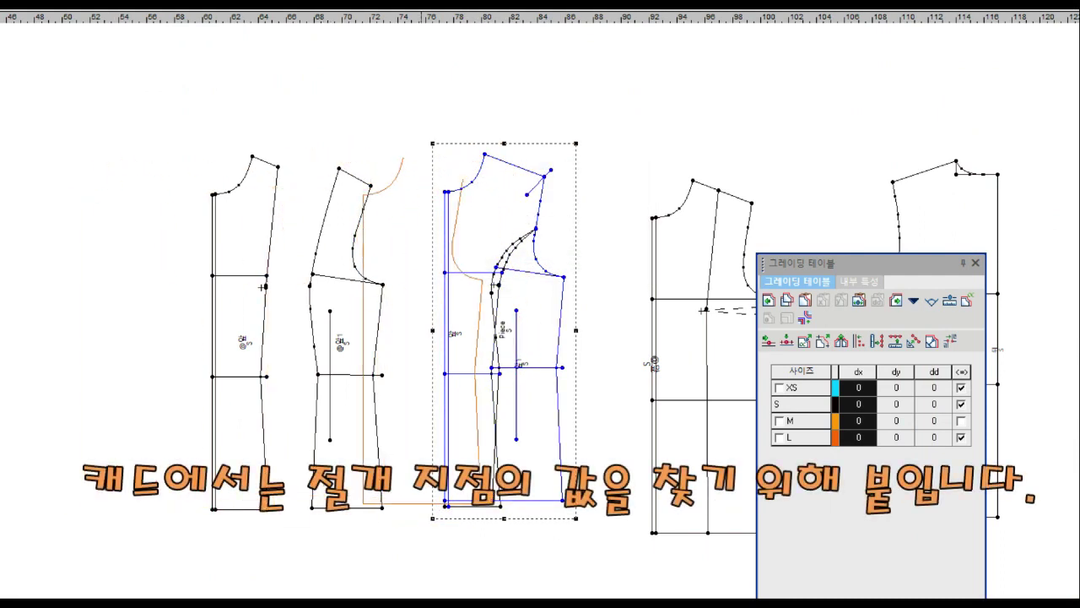
# Move the new joined front piece into its place beside the princess panels.
pyautogui.moveTo(468, 145); pyautogui.dragTo(393, 149)
pyautogui.rightClick(393, 149)
pyautogui.press('Escape')
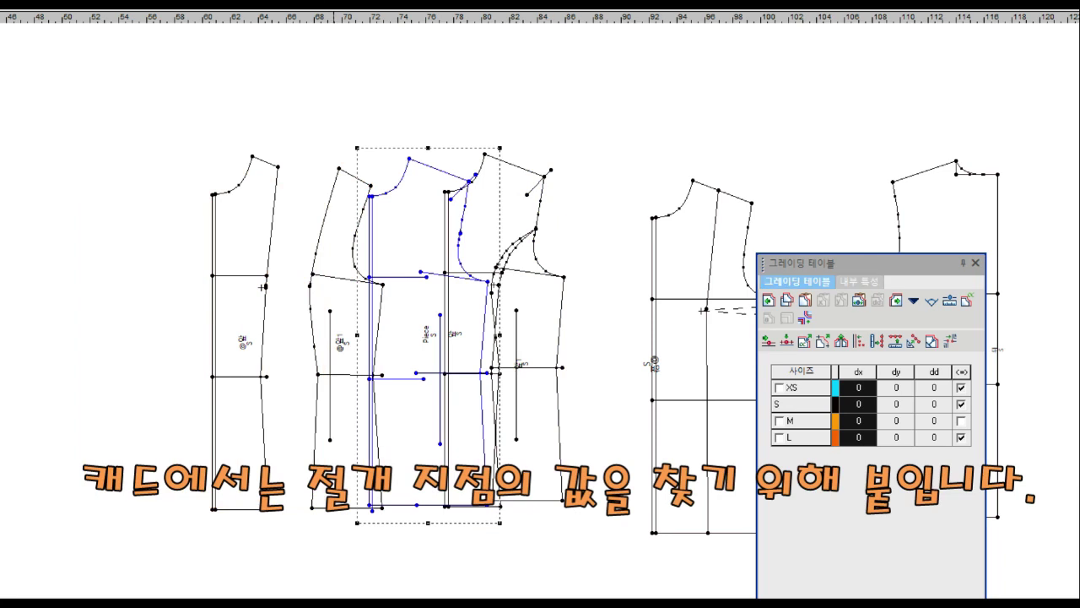
pyautogui.moveTo(262, 287); pyautogui.dragTo(121, 287)
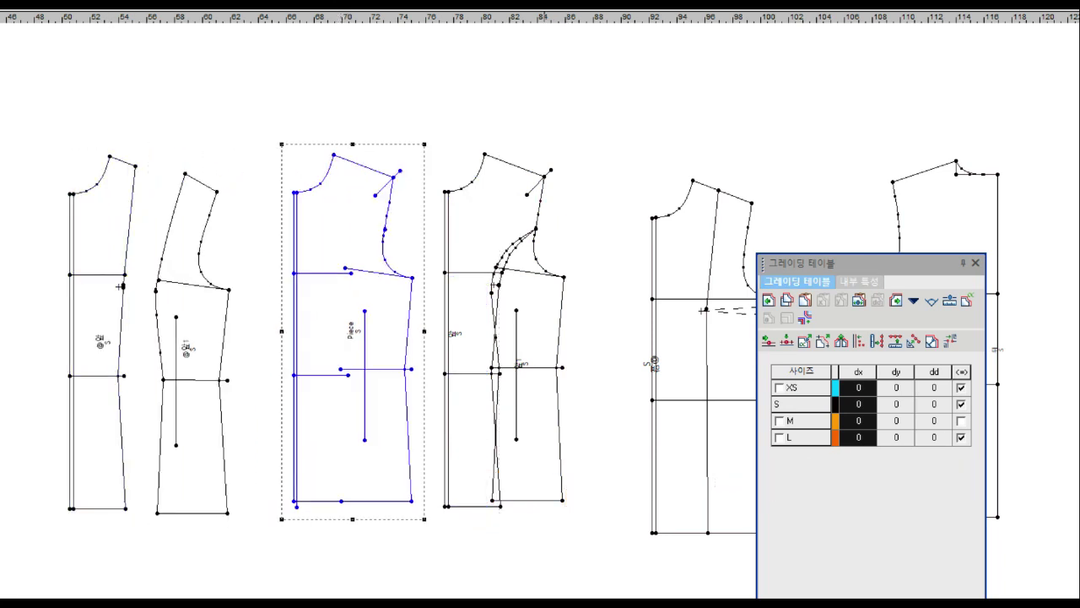
pyautogui.scroll(1, 121, 287)
pyautogui.scroll(1, 121, 287)
pyautogui.scroll(1, 121, 287)
pyautogui.scroll(1, 120, 287)
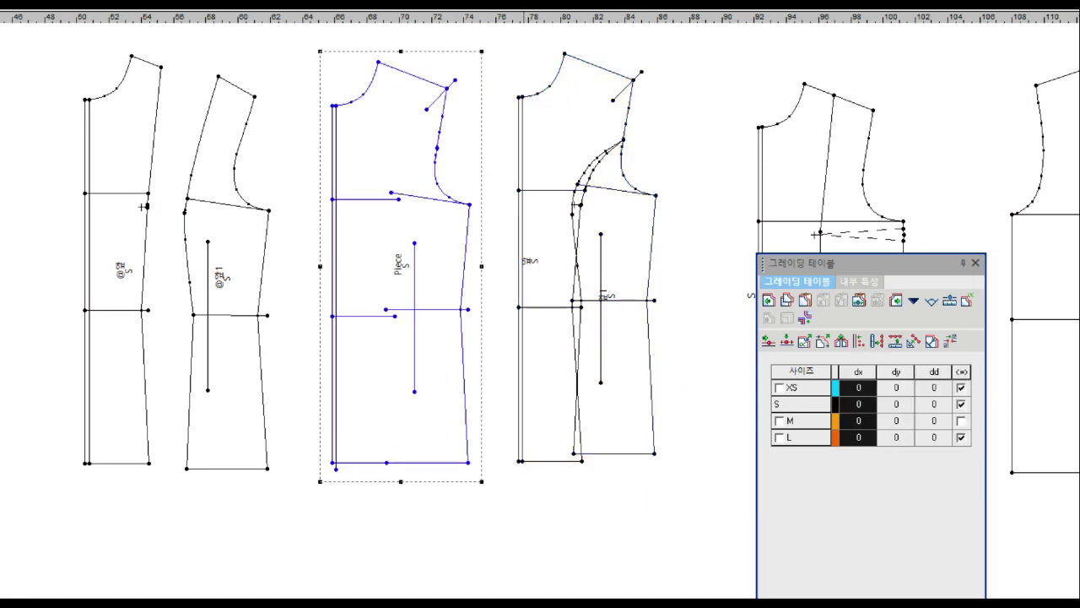
pyautogui.scroll(1, 541, 219)
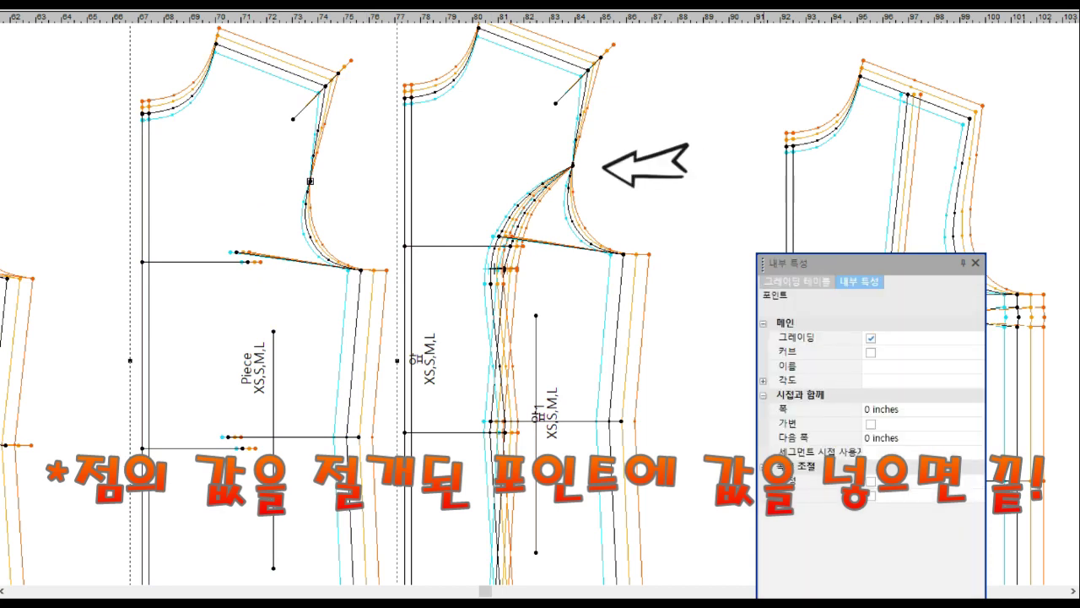
# Turn off the princess armhole point's grading and paste the joined piece's ±0.326 / ±0.086 grade onto it.
pyautogui.click(870, 337)
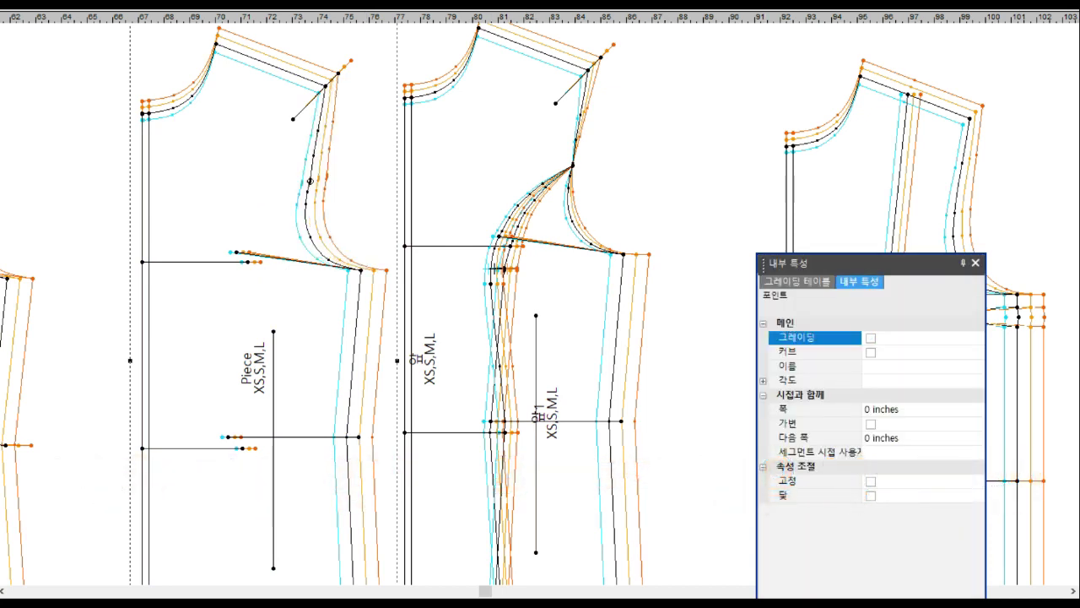
pyautogui.click(802, 281)
pyautogui.scroll(2, 563, 68)
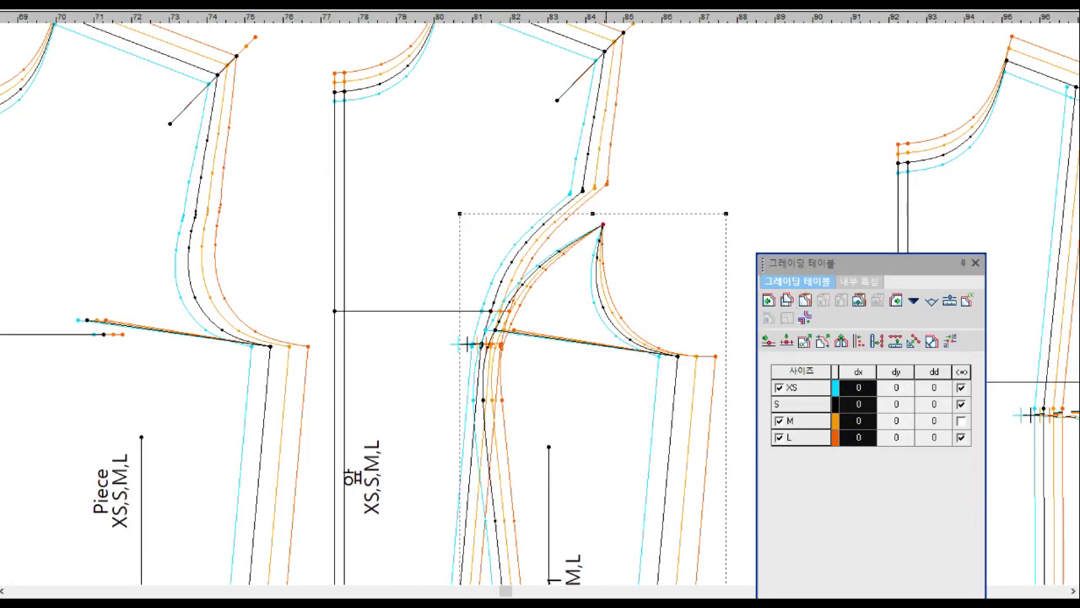
pyautogui.hotkey('ctrl', 'v')
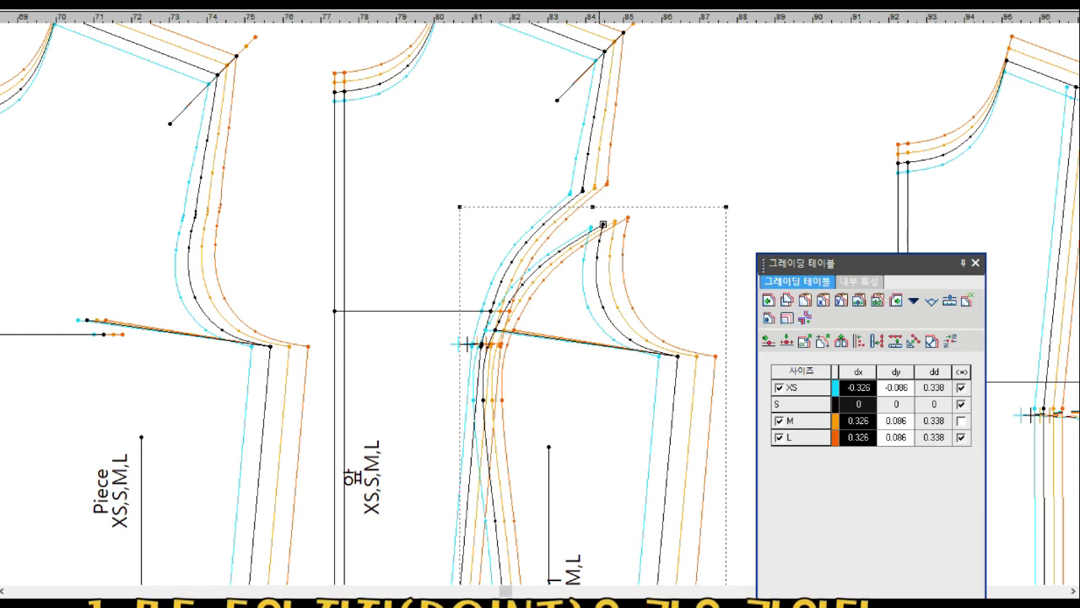
pyautogui.press('Escape')
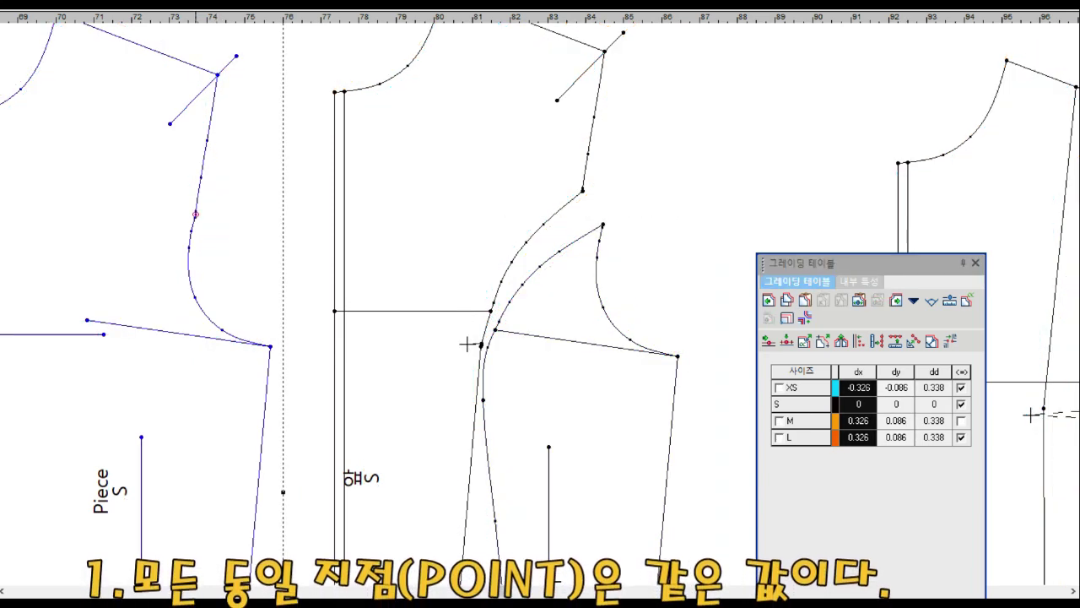